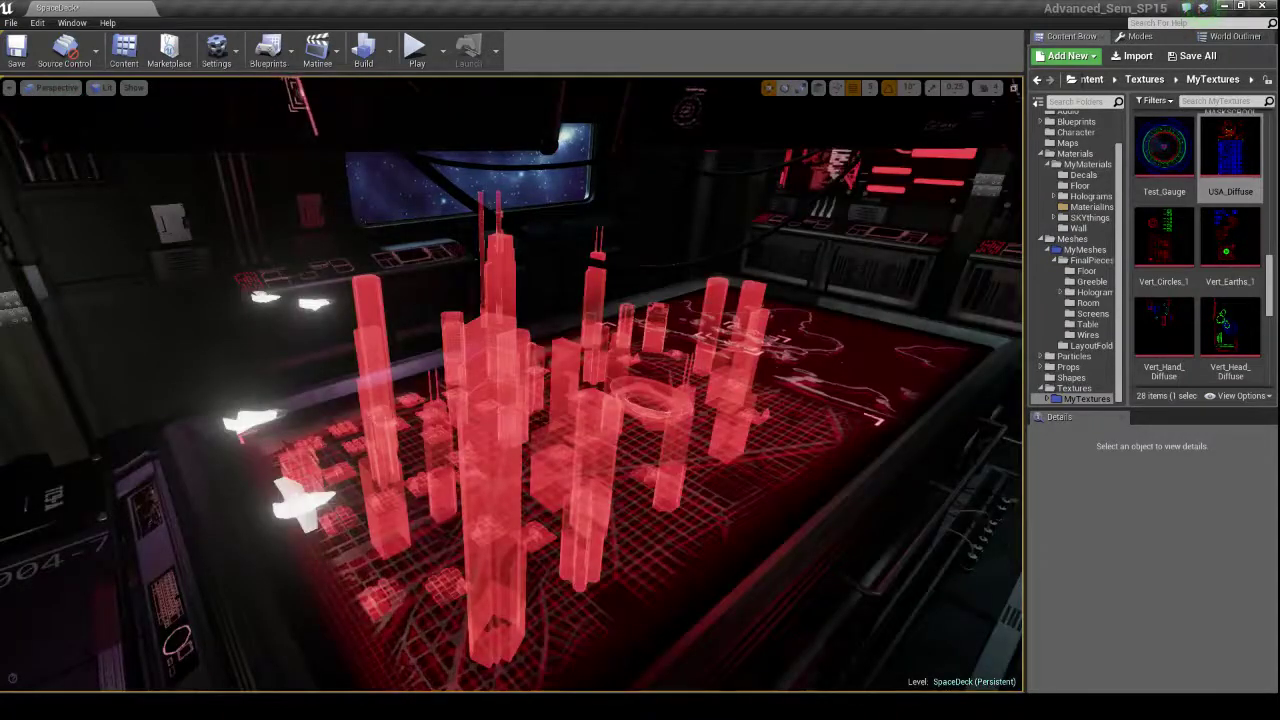
- Open the city hologram's City_Cluster static mesh from the level and inspect its buildings up close
left_click(592, 440)
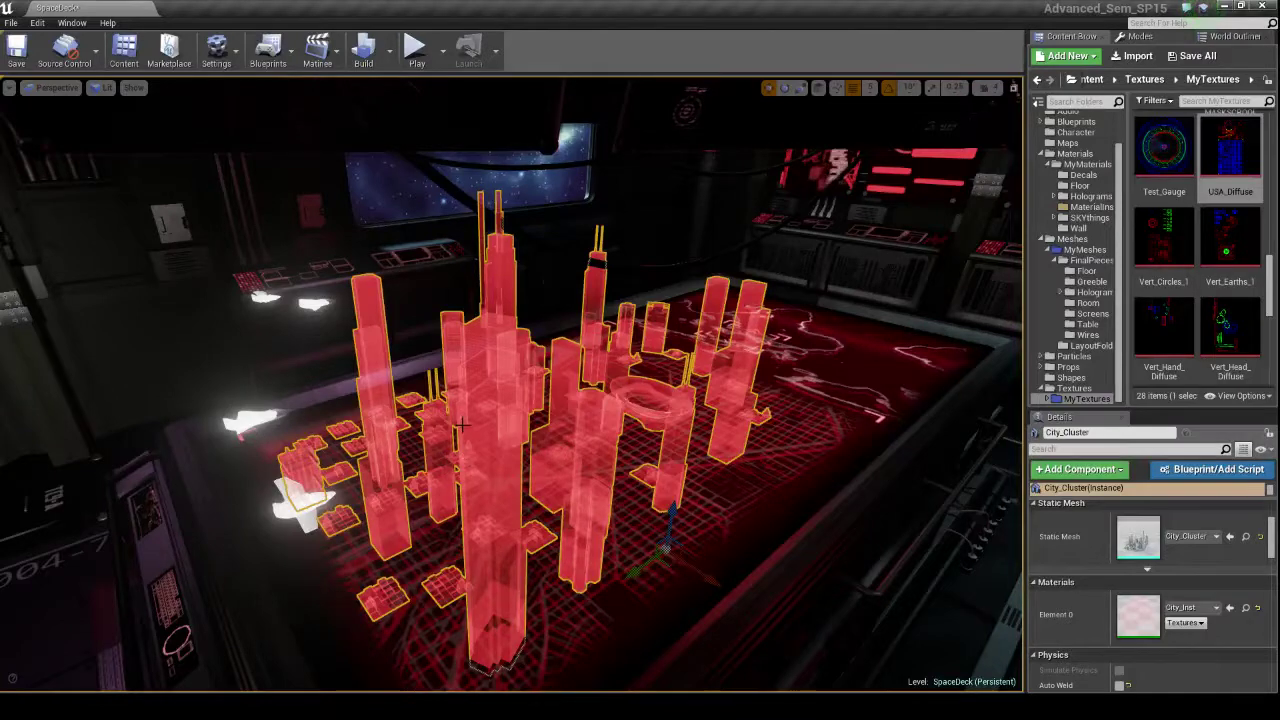
mouse_move(684, 413)
left_mouse_down("alt")
mouse_move(584, 425)
mouse_move(592, 396)
mouse_move(669, 405)
left_mouse_up("alt")
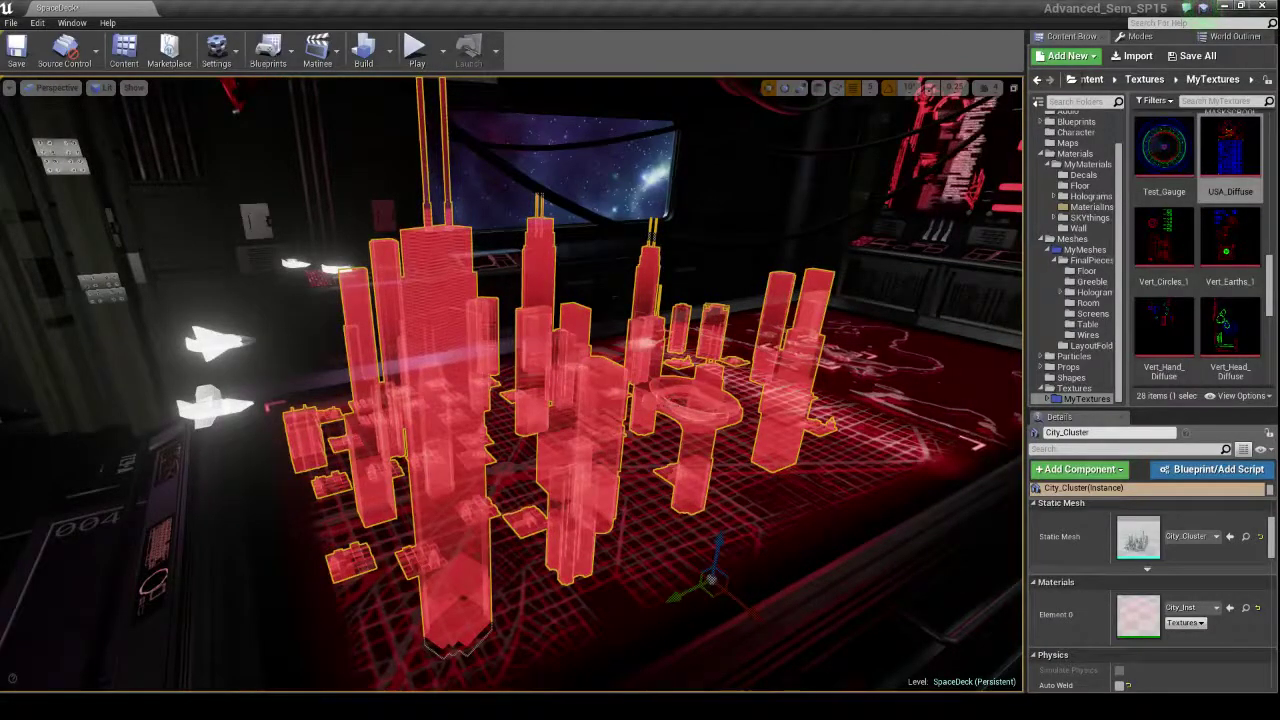
left_click(1245, 536)
double_click(1240, 160)
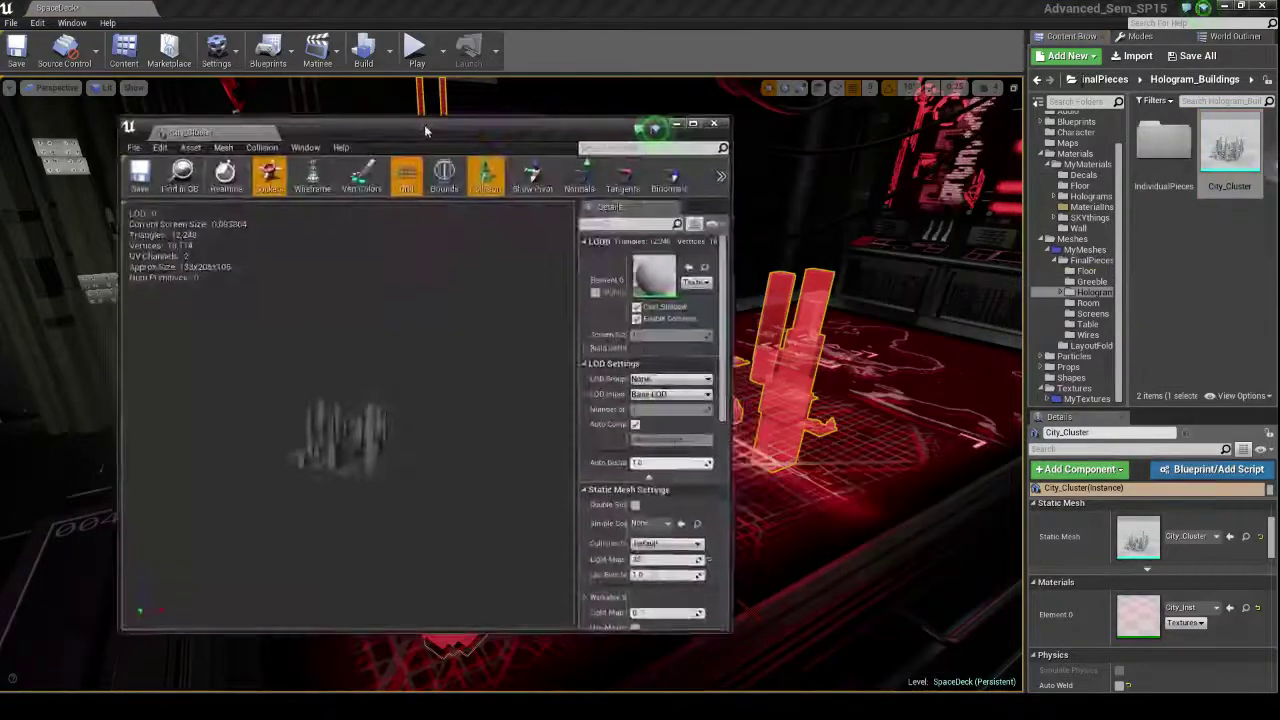
left_click_drag(425, 130, 592, 93)
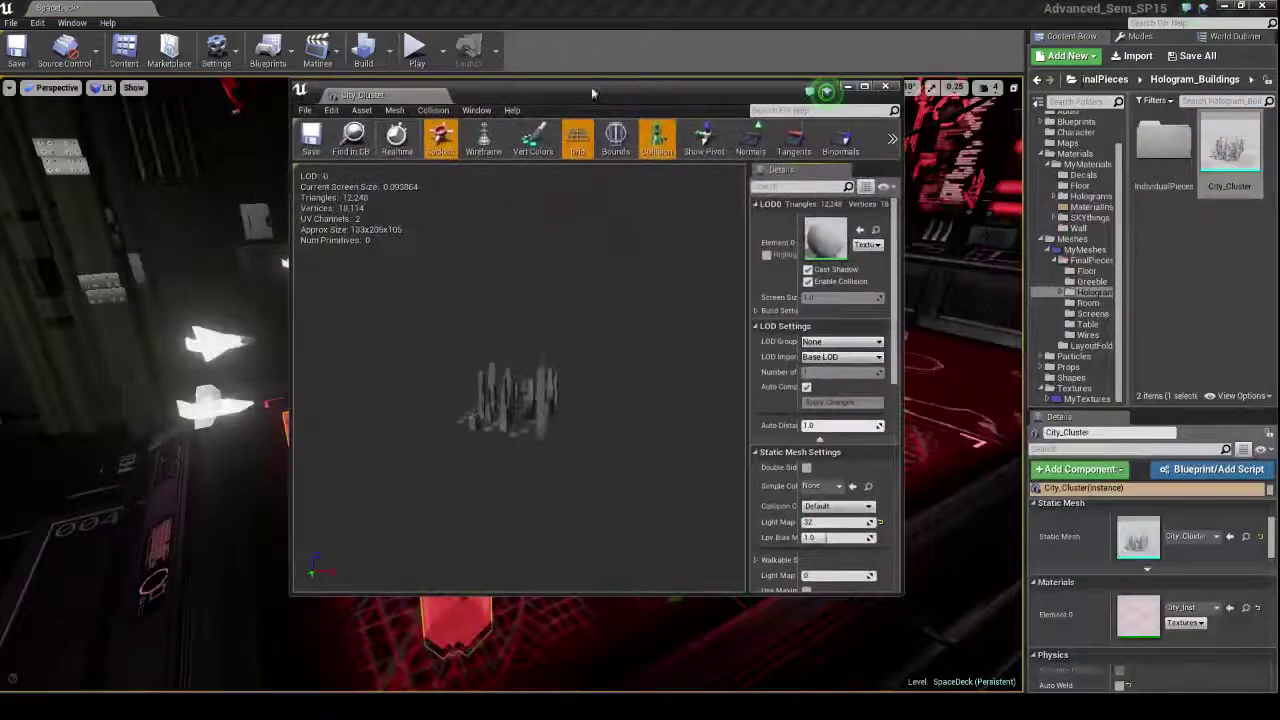
left_click_drag(513, 363, 528, 403)
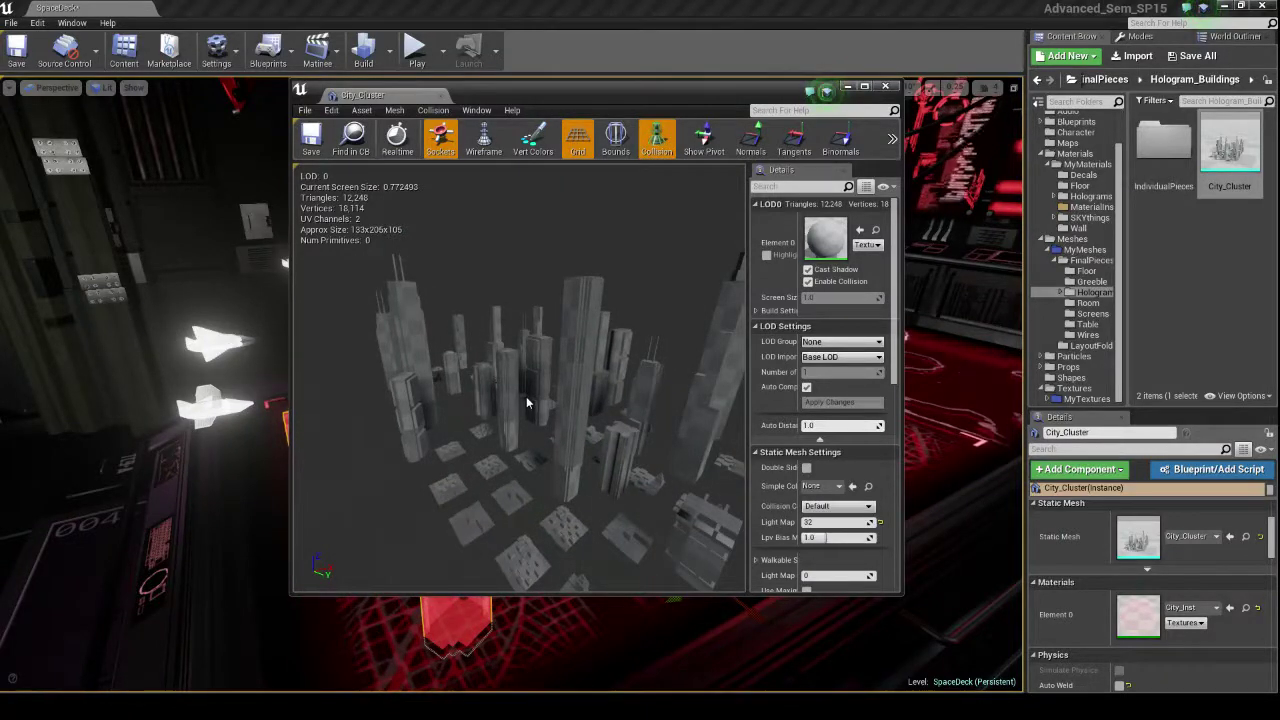
- Move the mesh editor aside and compare the hologram city in the level with its plain mesh
left_click_drag(556, 95, 916, 88)
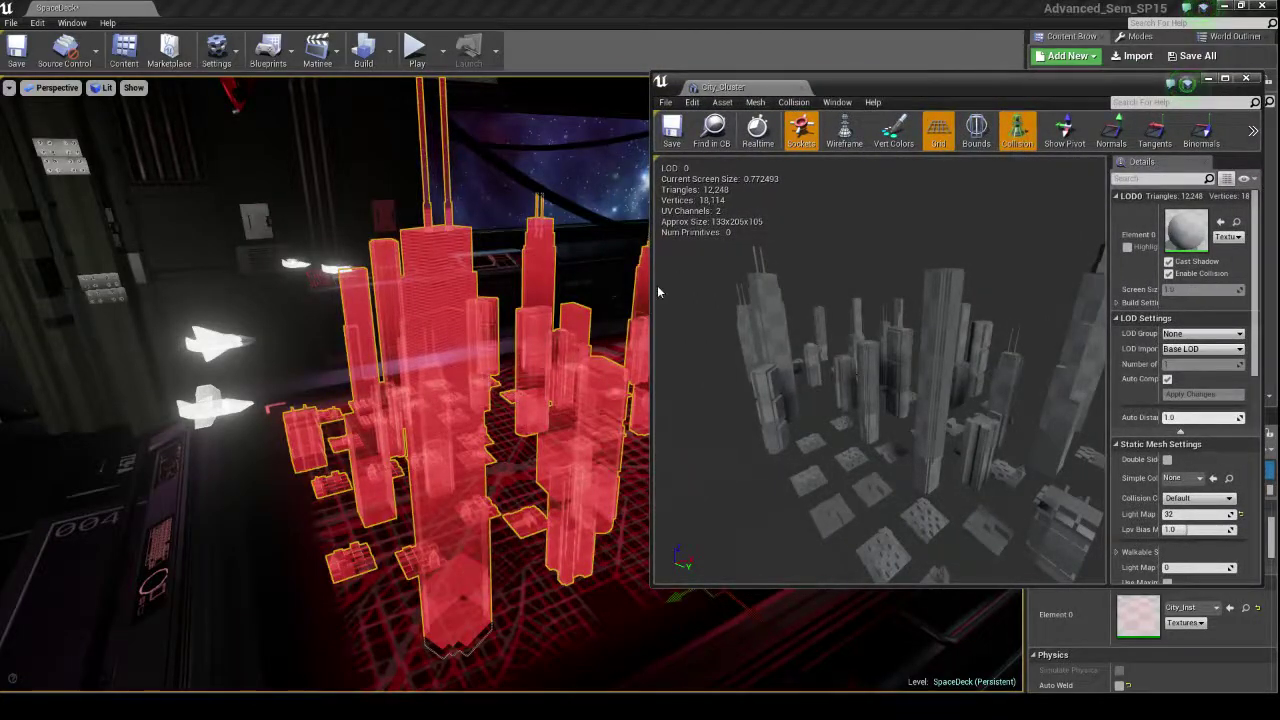
left_click_drag(511, 358, 508, 304)
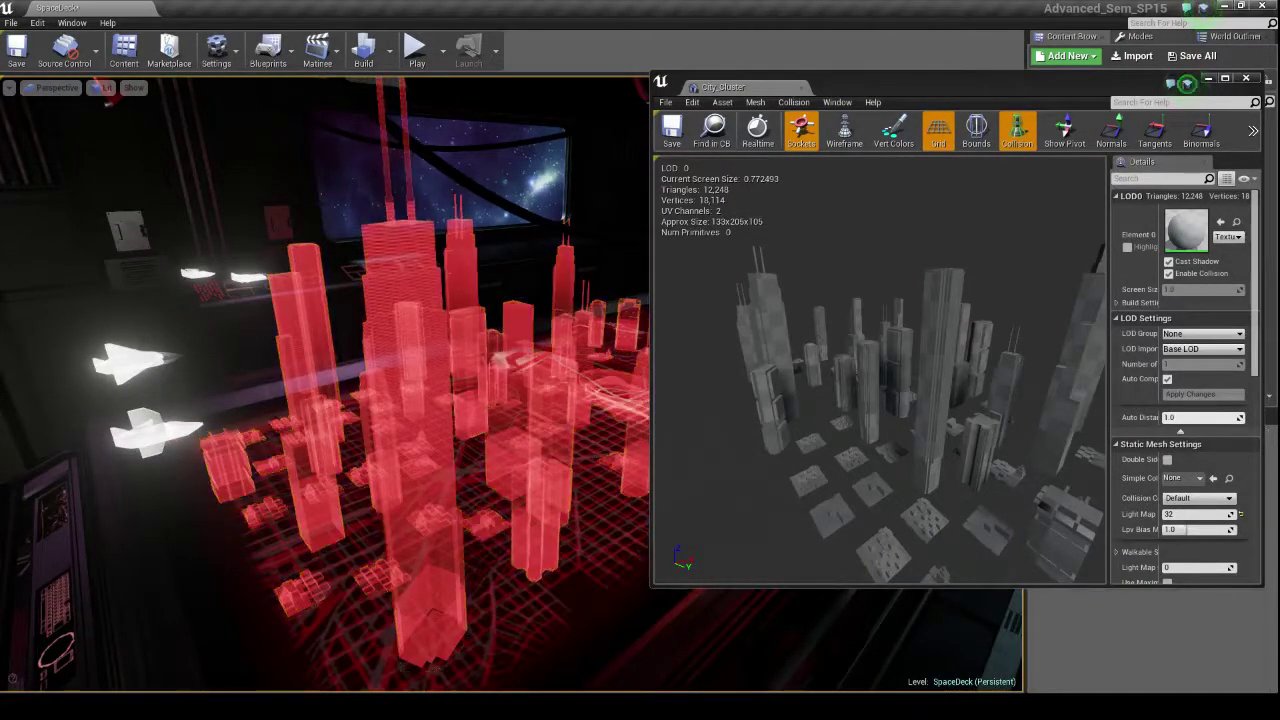
left_click_drag(500, 358, 402, 385)
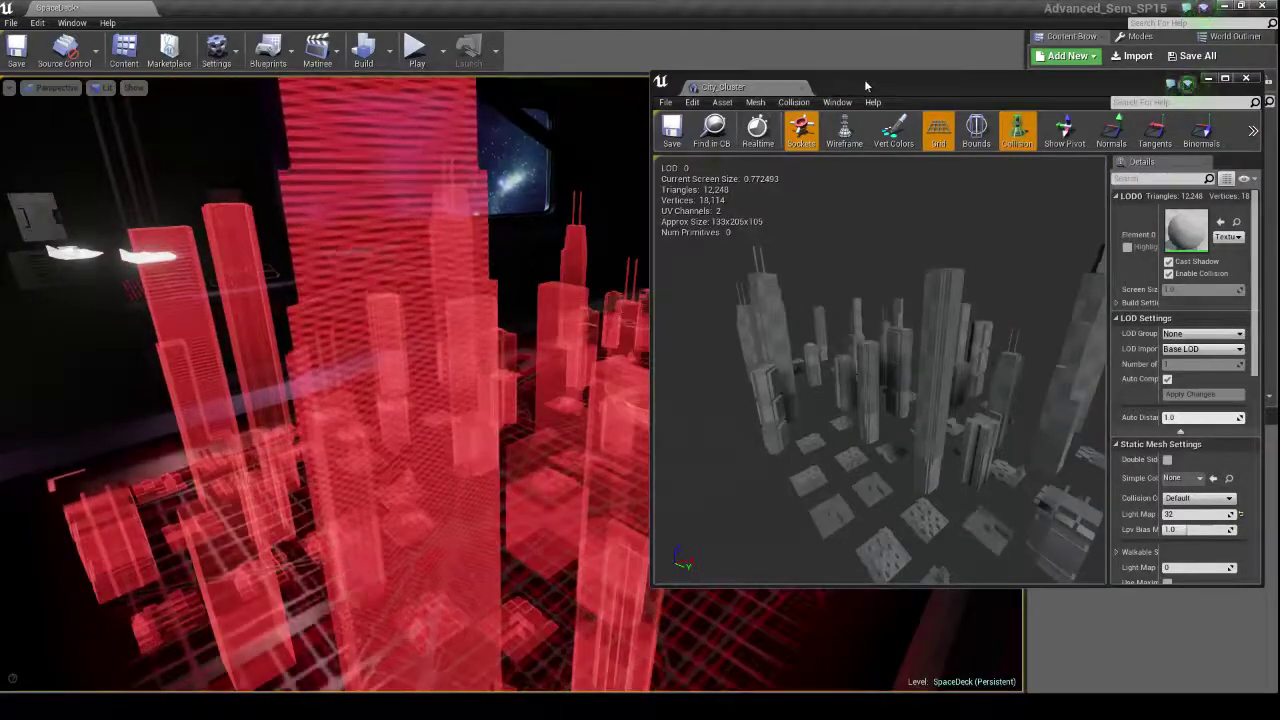
left_click_drag(867, 86, 674, 89)
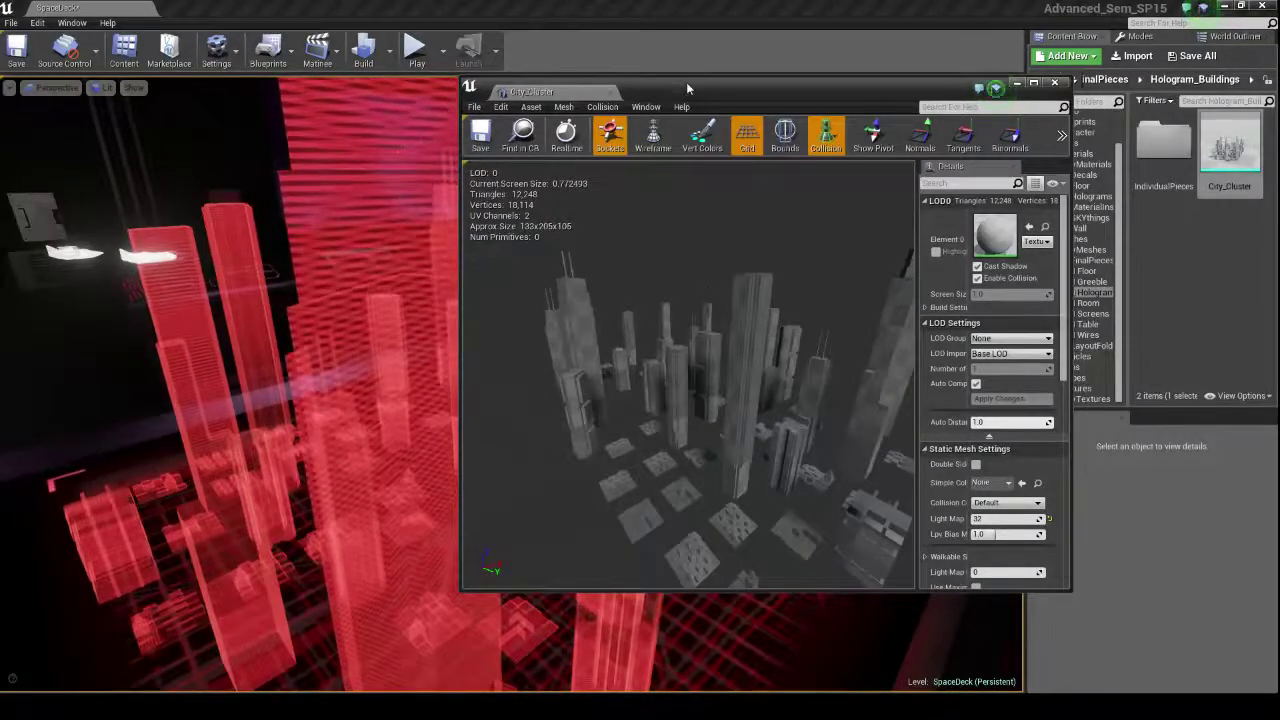
left_click_drag(686, 82, 757, 84)
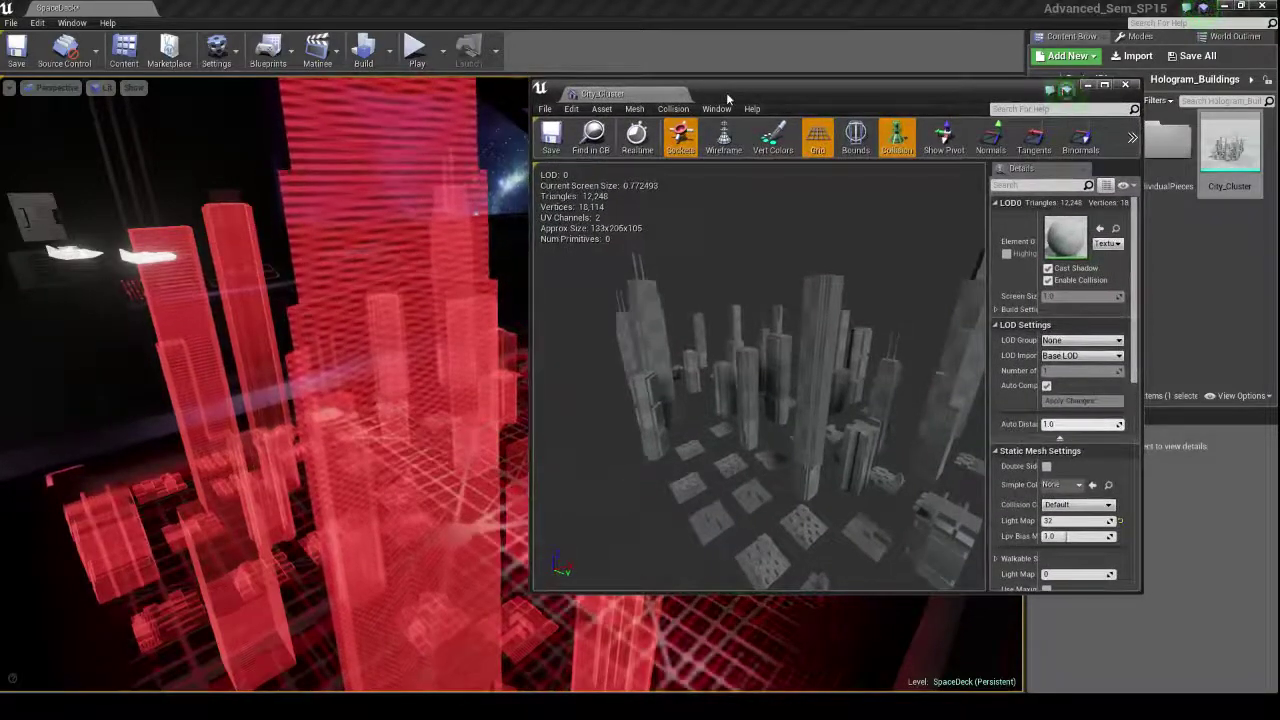
- Open the City_Inst material instance assigned to the city hologram and place its editor beside the hologram
left_click(500, 300)
left_click_drag(942, 93, 839, 436)
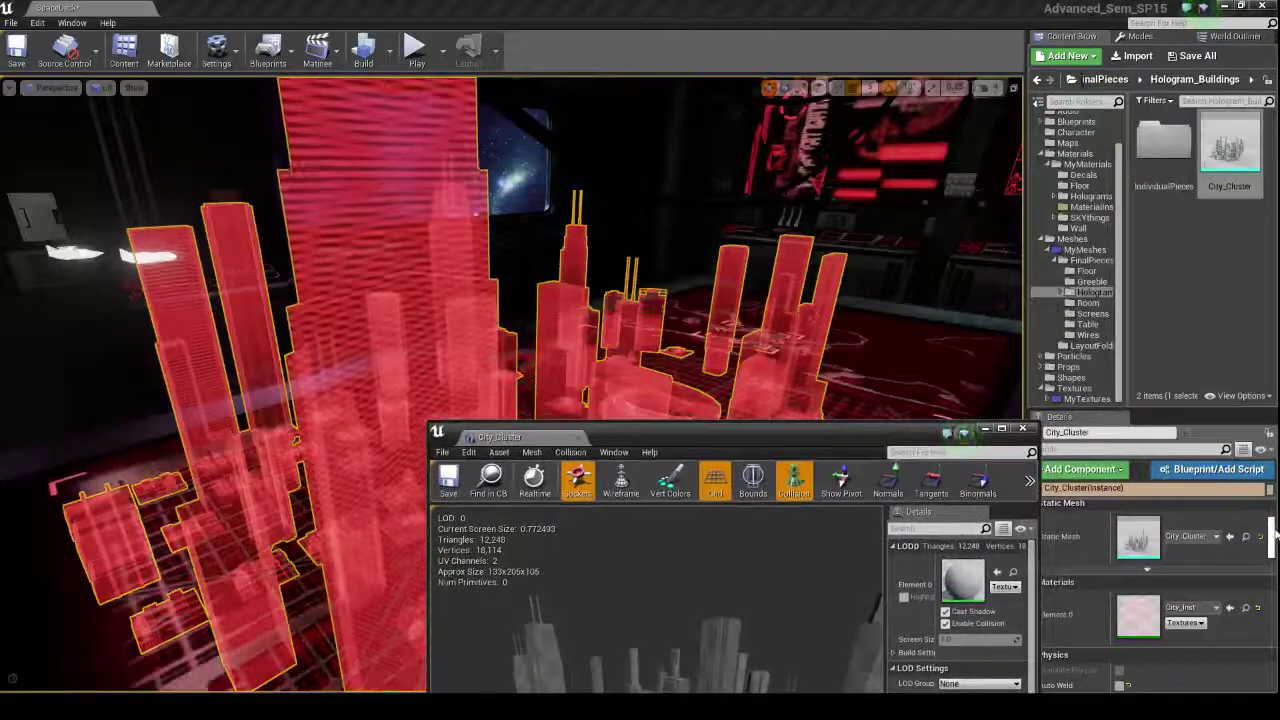
left_click_drag(1271, 533, 1273, 523)
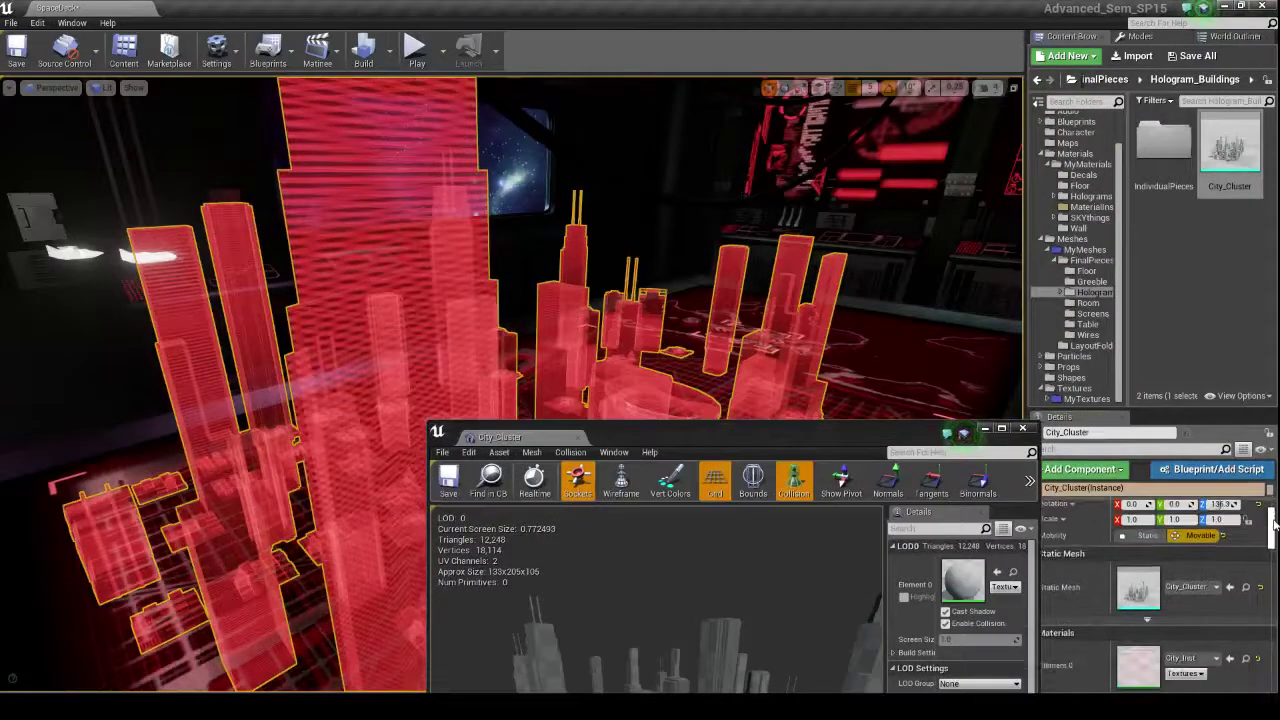
left_click(1245, 658)
double_click(1160, 150)
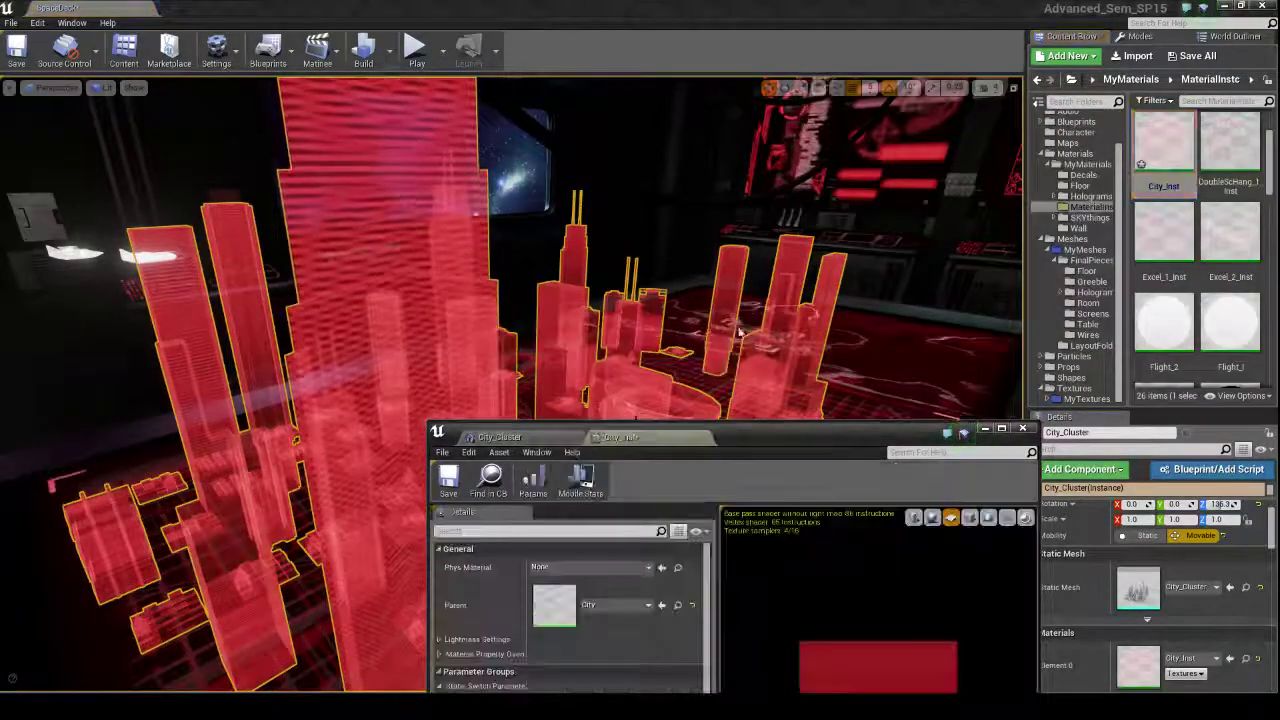
left_click_drag(742, 432, 906, 104)
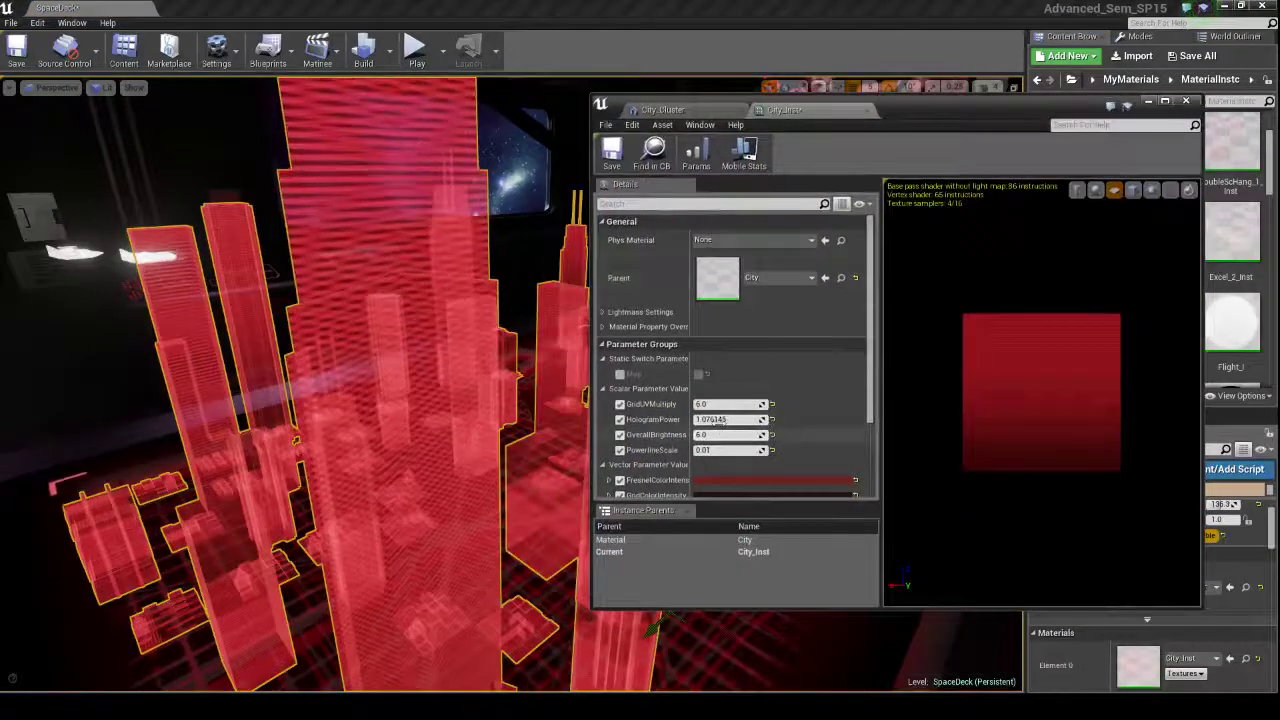
- Lower City_Inst's HologramPower to about 0.75 and view the partially cut-off buildings in the level
left_click_drag(728, 419, 698, 419)
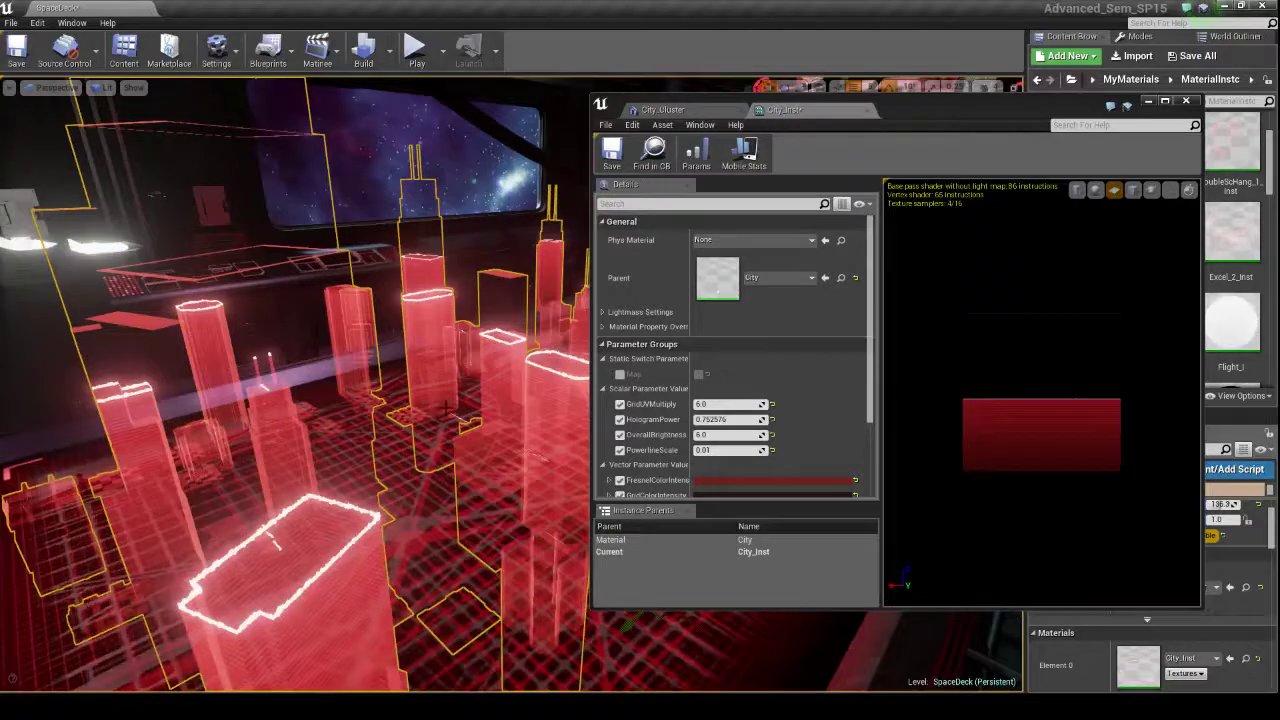
key("Escape")
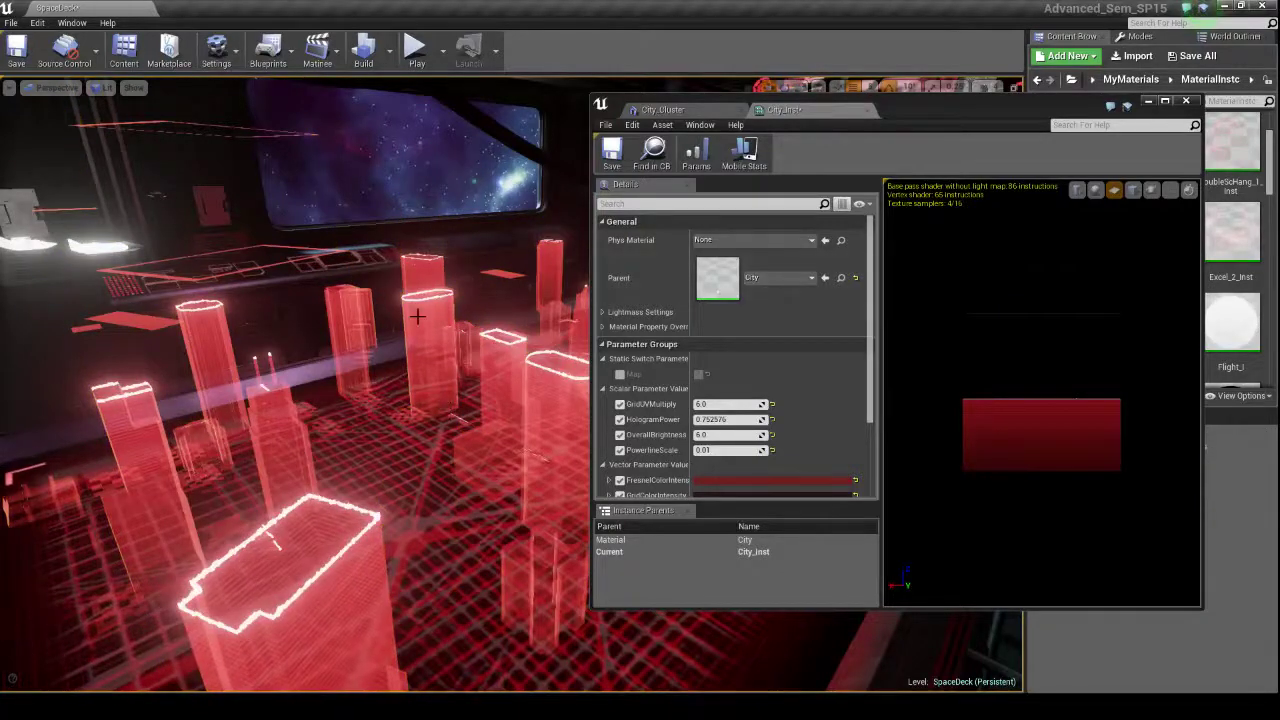
key("a")
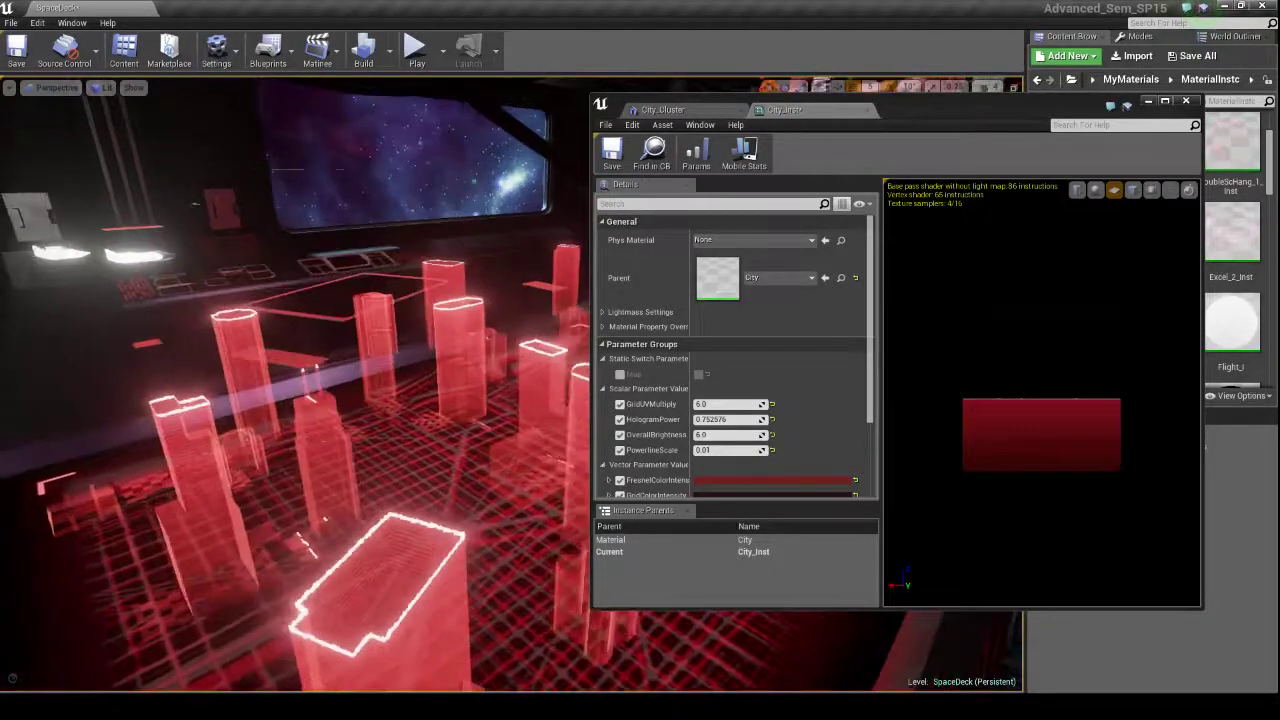
key("e")
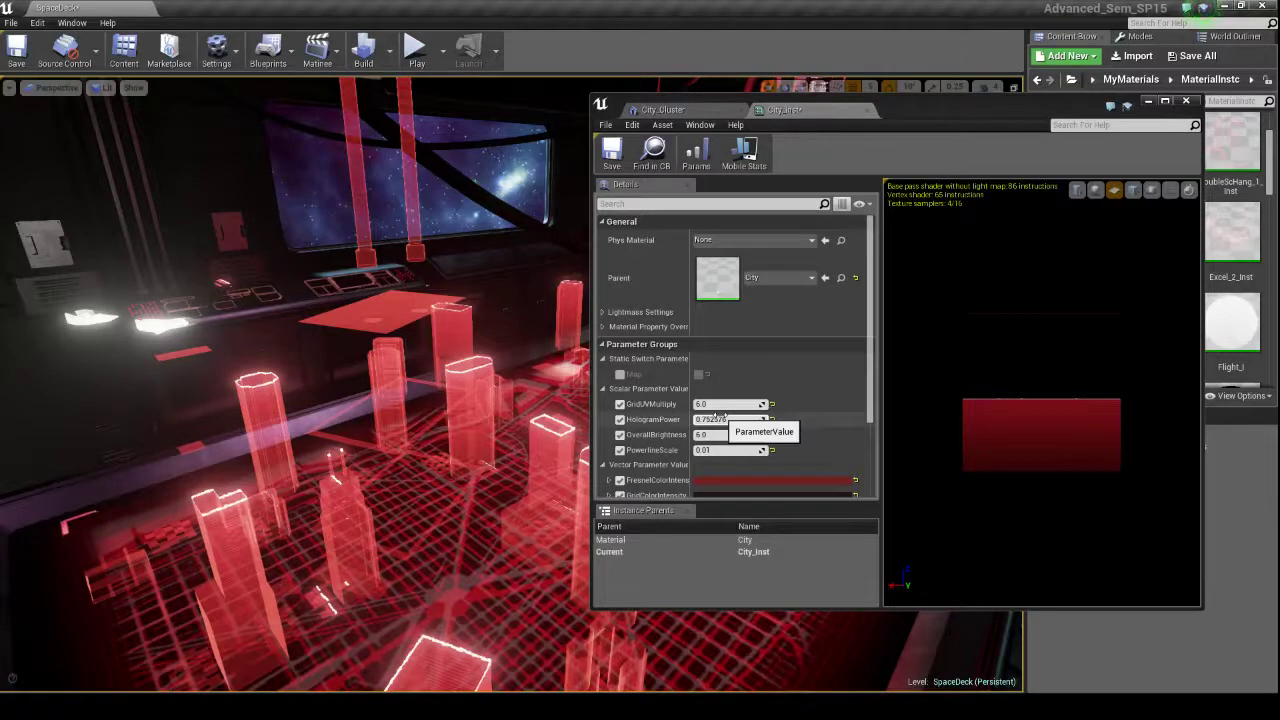
- Raise City_Inst's HologramPower to about 1.06, and close the material instance and City_Cluster mesh editors
left_click_drag(710, 420, 740, 420)
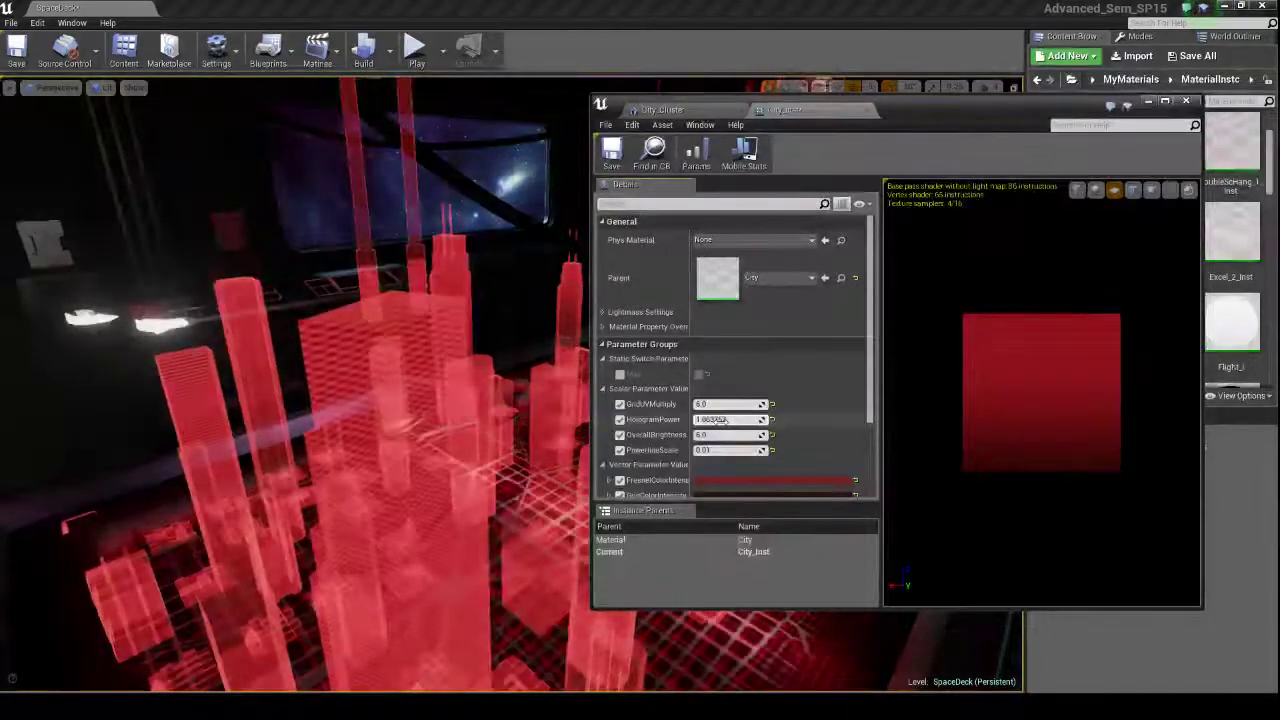
left_click(868, 108)
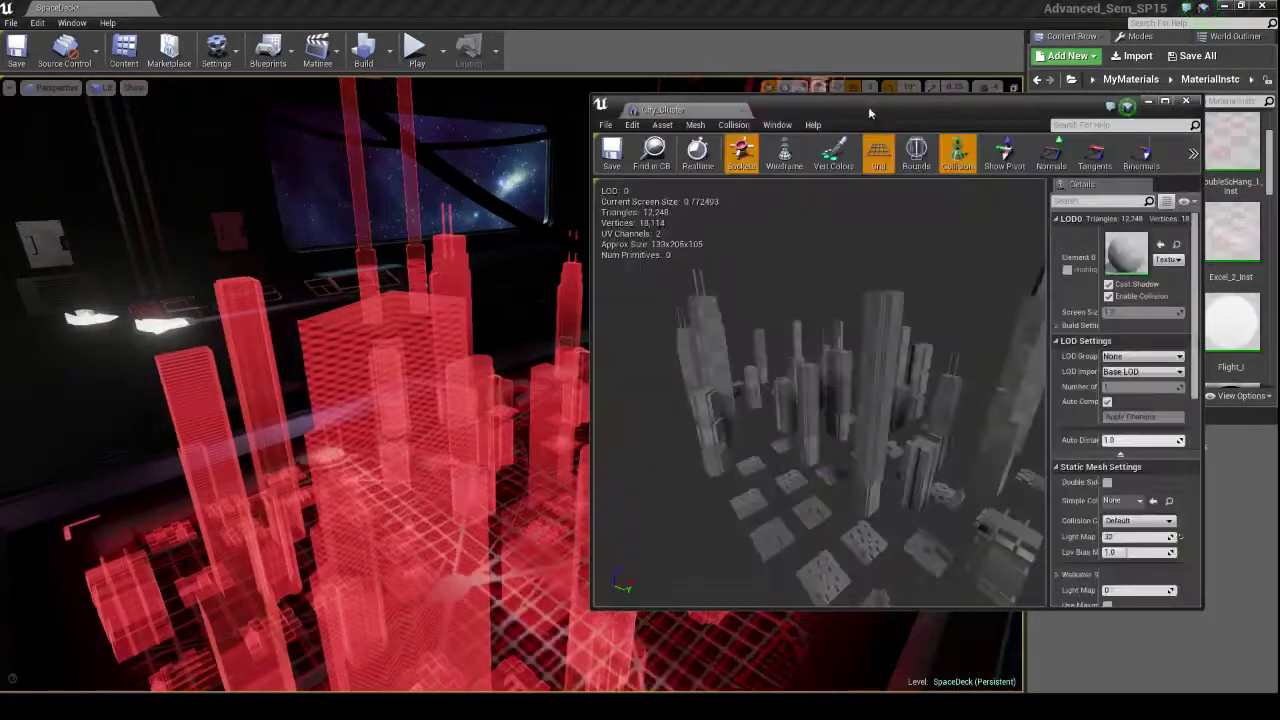
right_click_drag(440, 345, 525, 345)
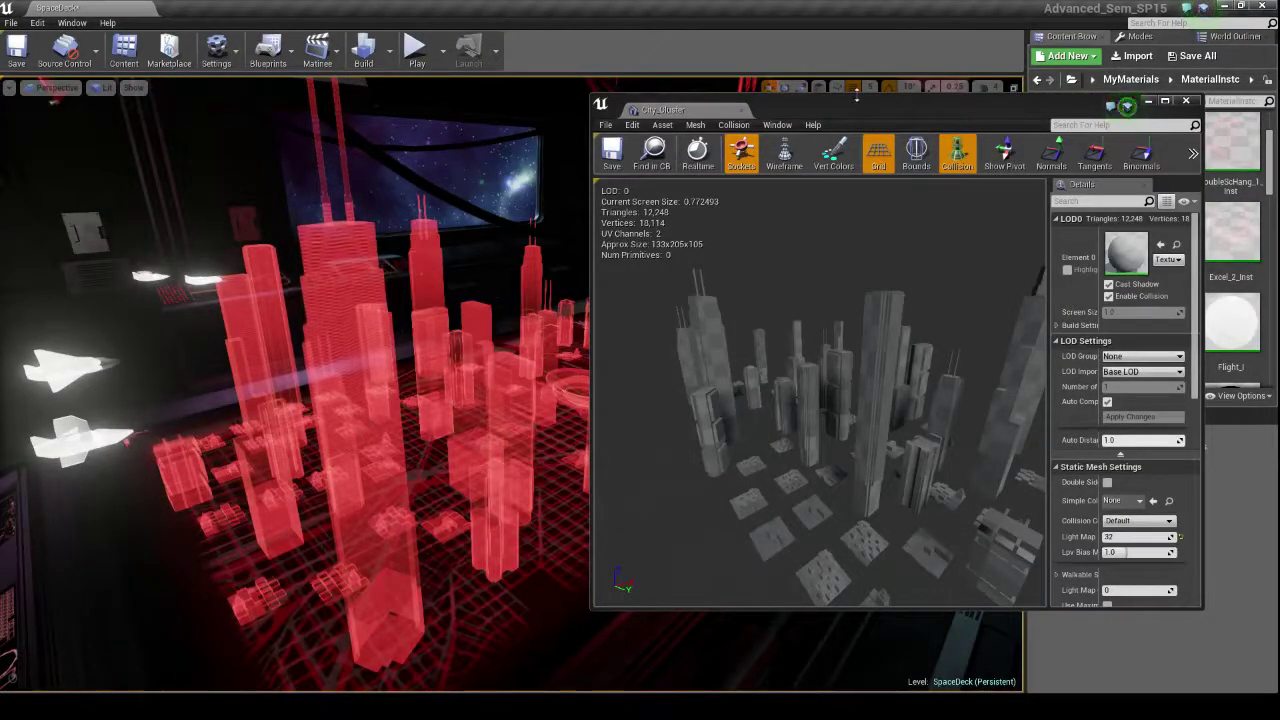
left_click_drag(858, 116, 805, 122)
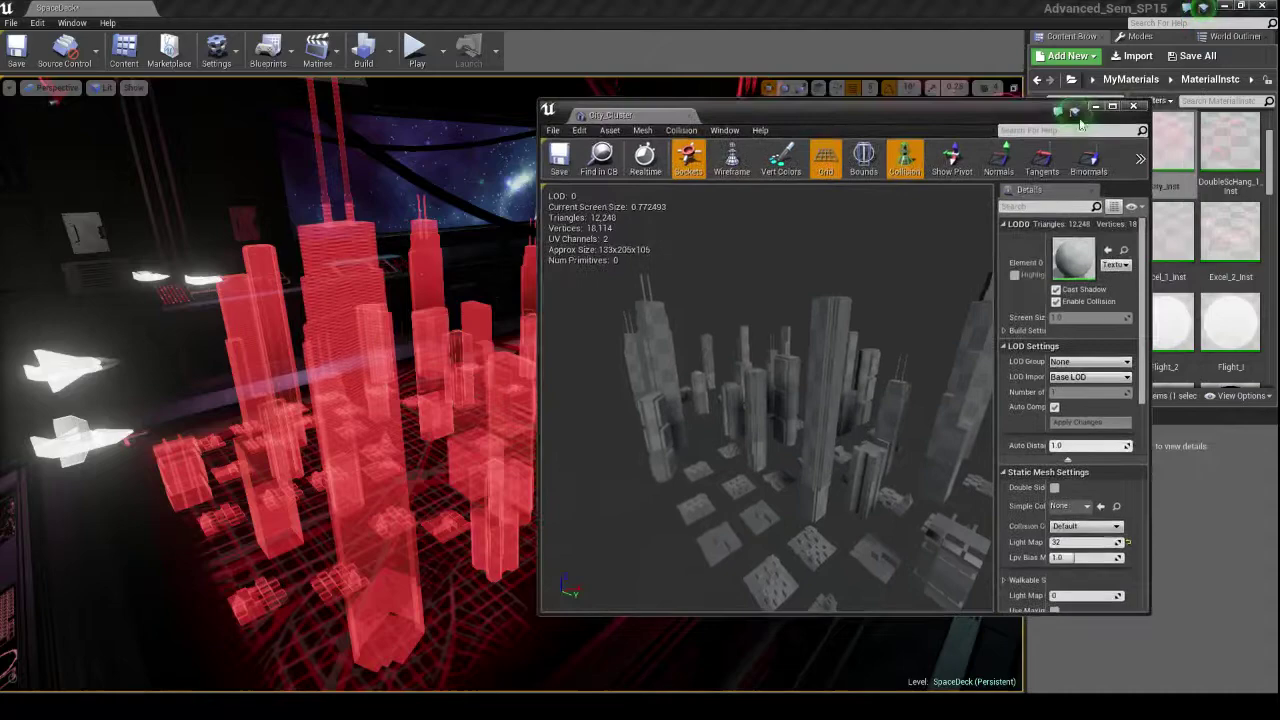
left_click(1133, 106)
- Open the Flight_1 material instance of the Plane_1 hologram and its parent material Flight
right_click_drag(520, 345, 590, 345)
left_click(531, 378)
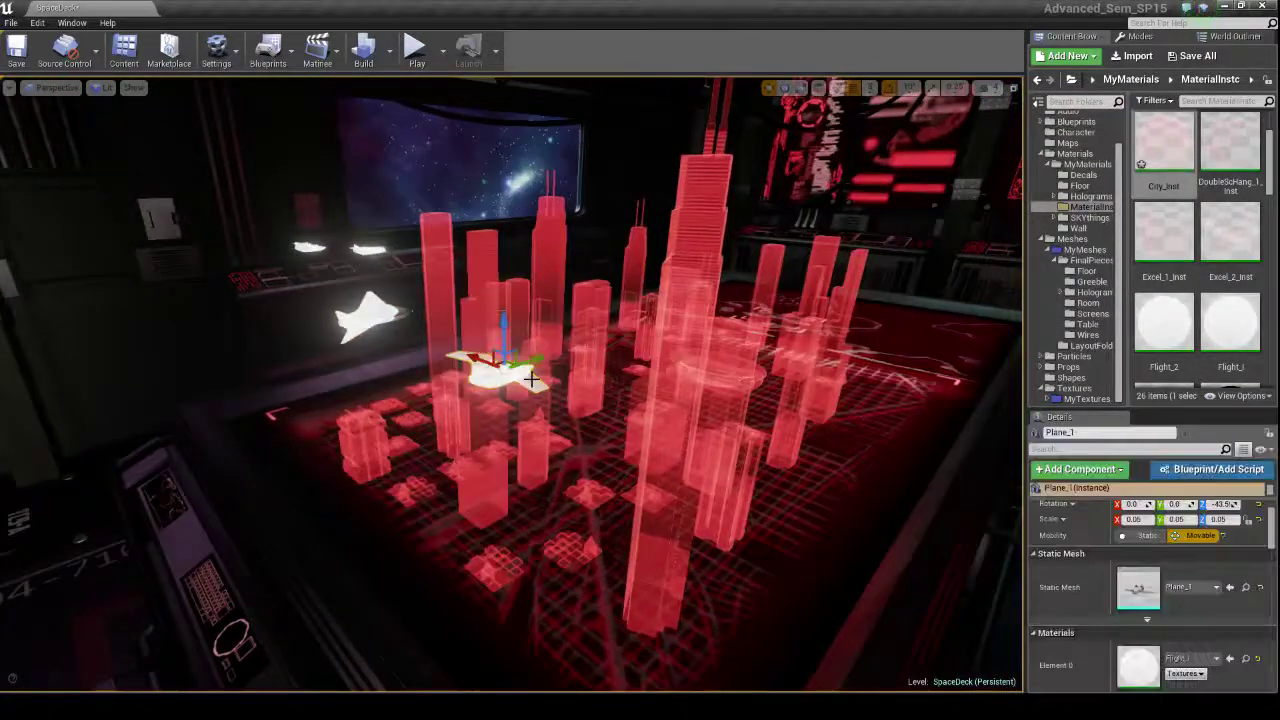
scroll(1180, 620, "down", 1)
left_click(1245, 637)
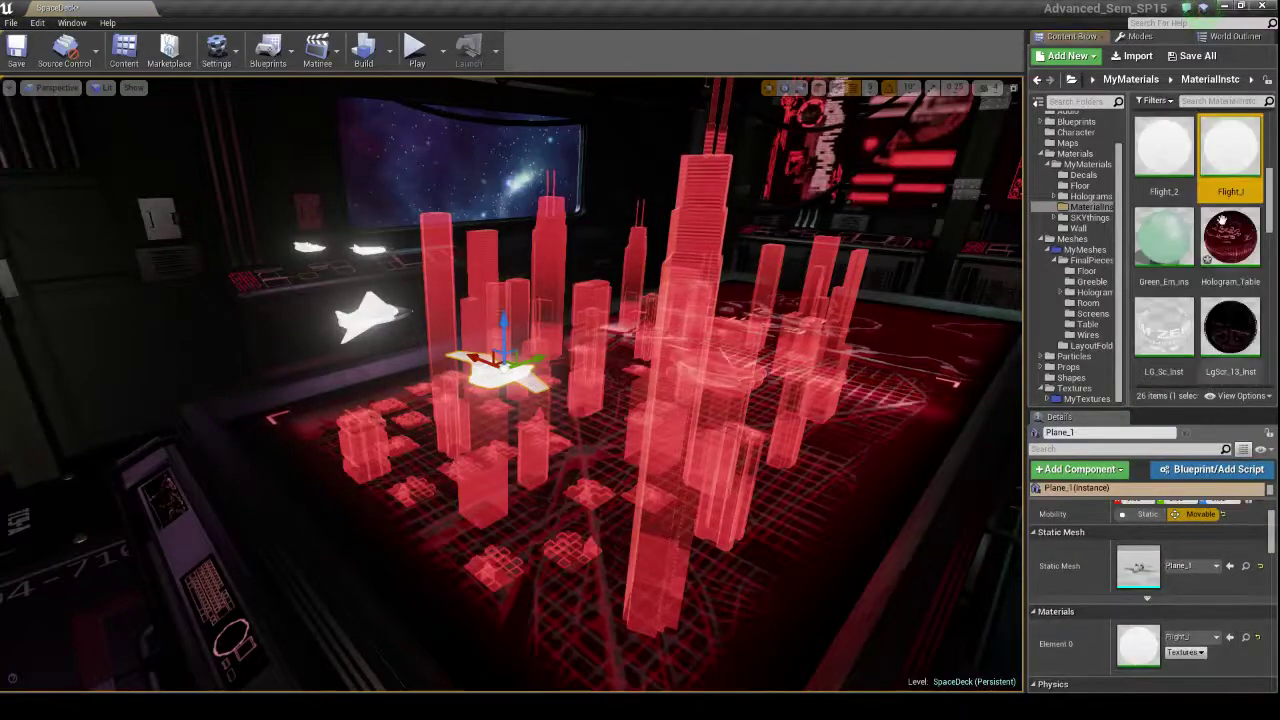
double_click(1226, 200)
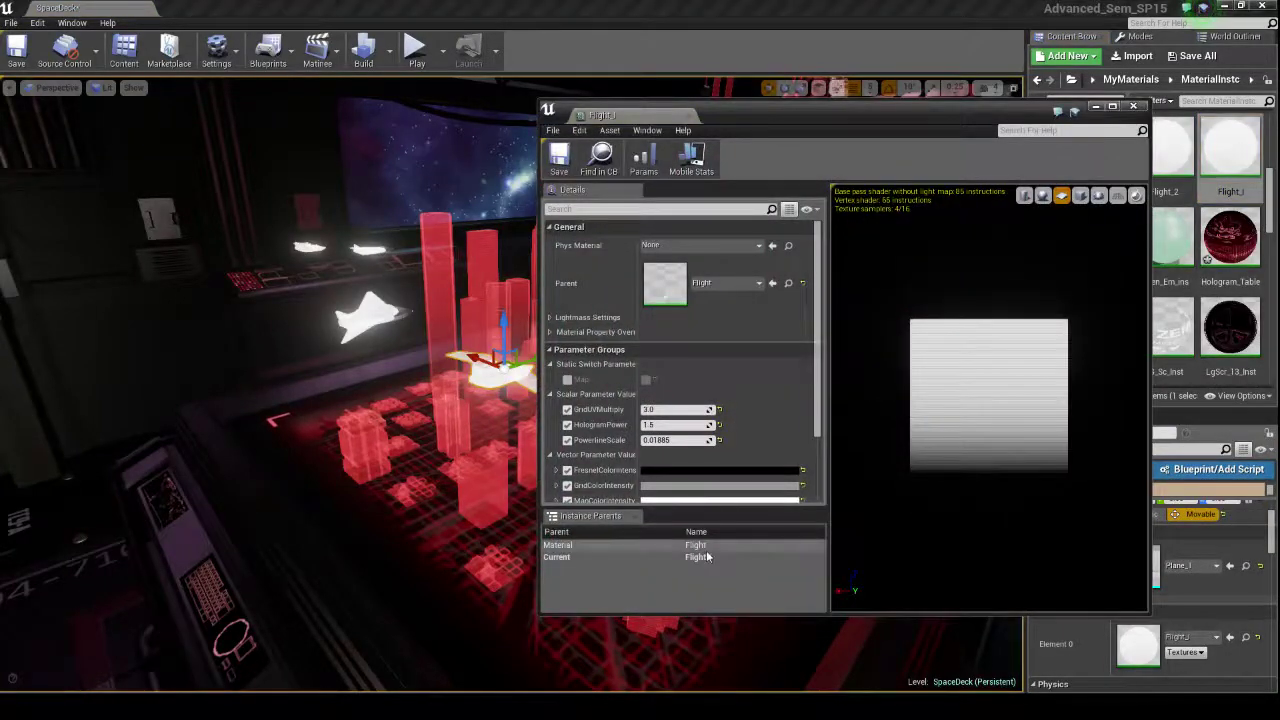
double_click(705, 549)
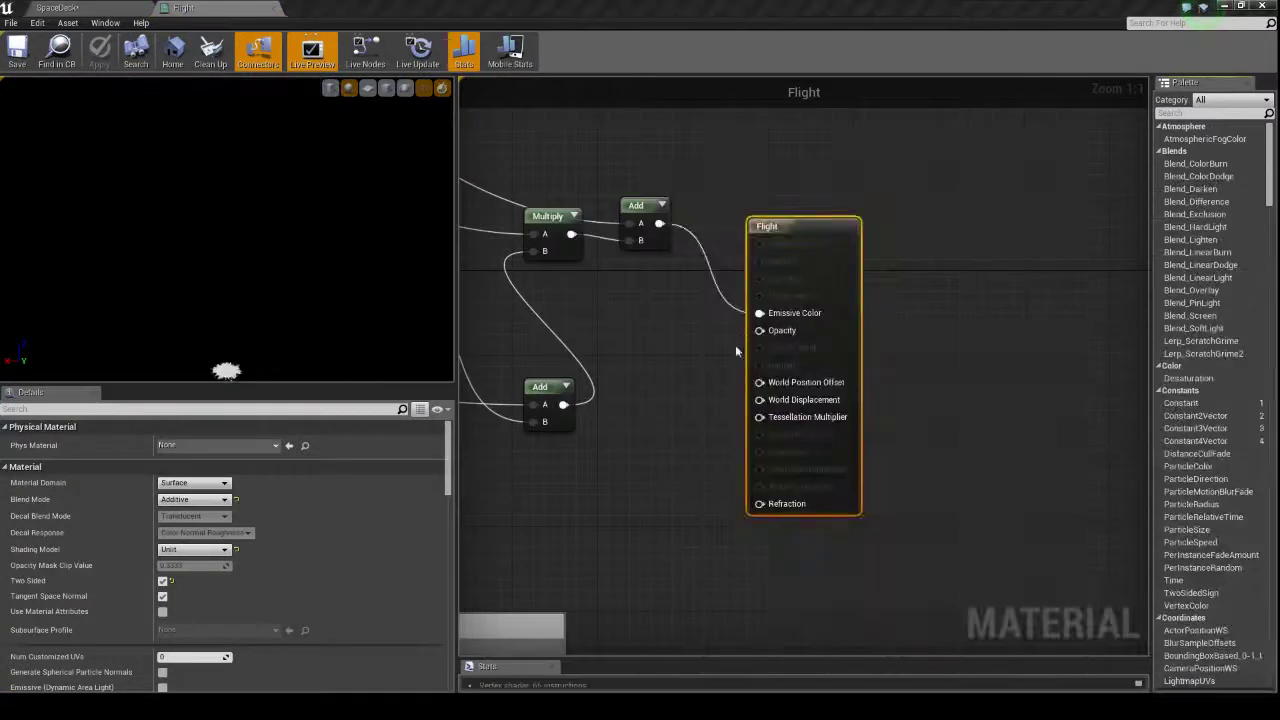
- Examine the overall node network of the Flight material, including its PixelFlicker and Tessellation groups
right_click_drag(616, 379, 1001, 379)
scroll(1001, 380, "down", 6)
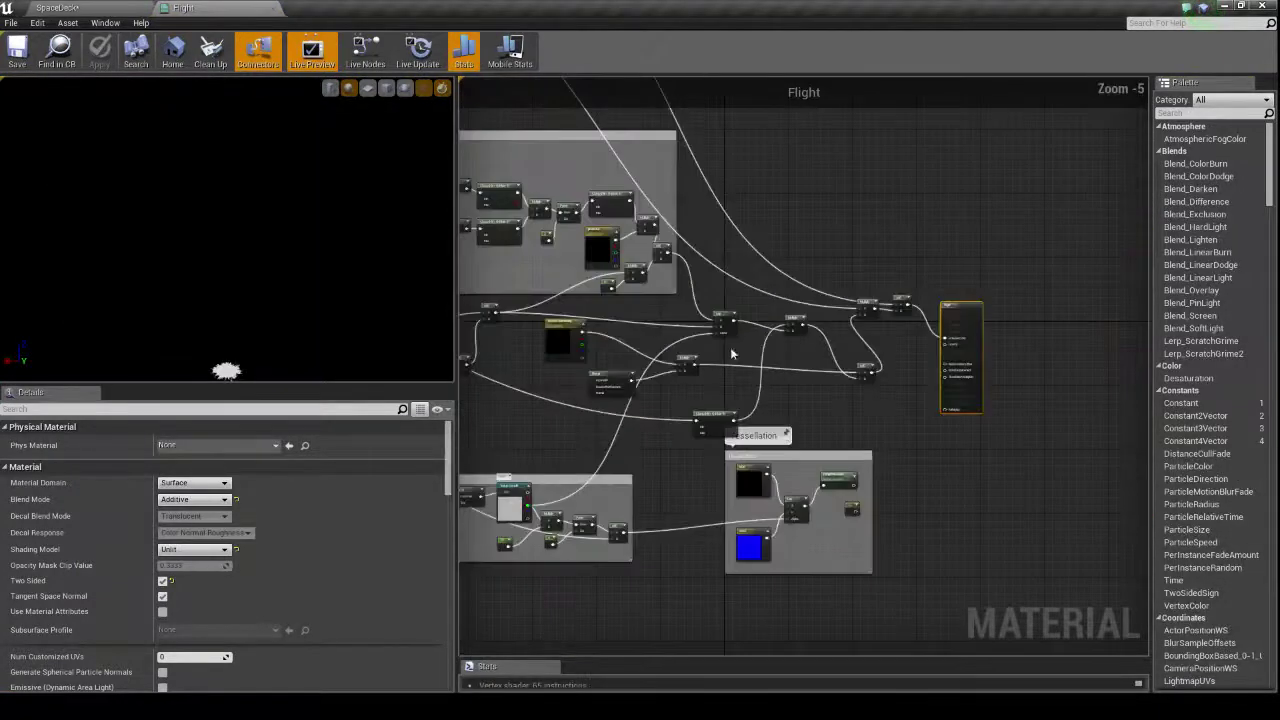
scroll(820, 367, "up", 4)
right_click_drag(820, 367, 570, 519)
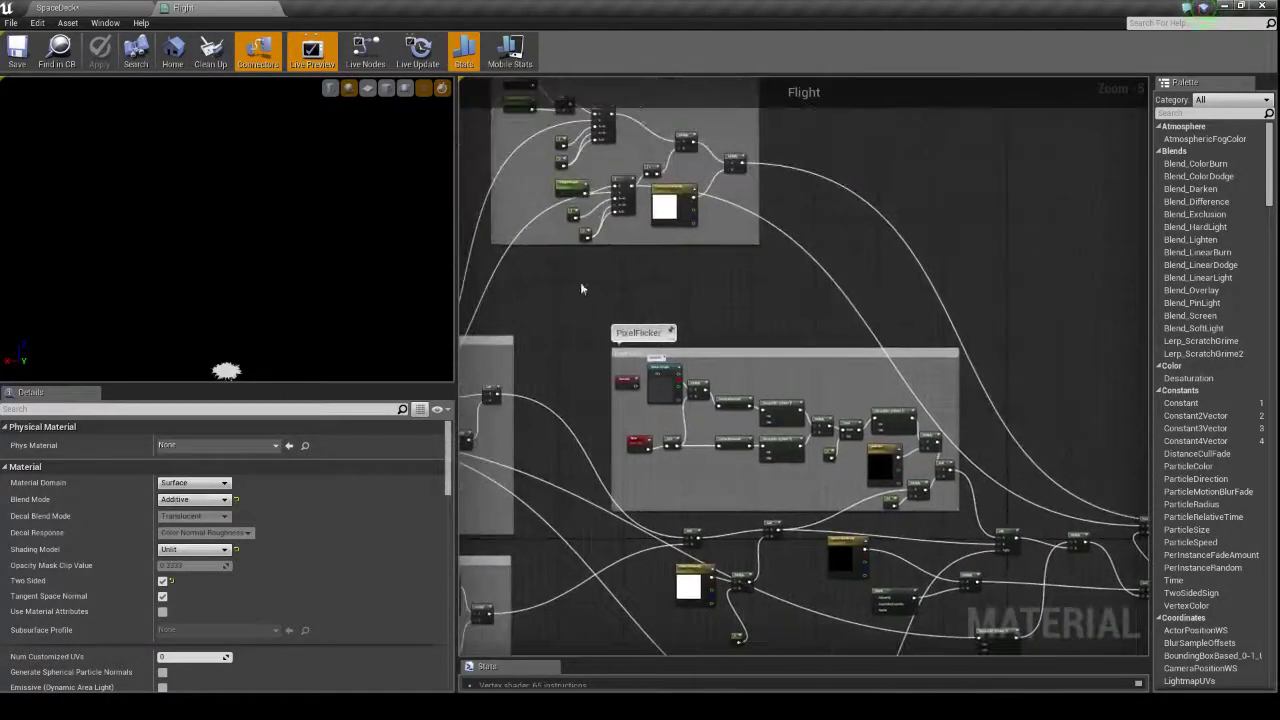
right_click_drag(670, 150, 745, 201)
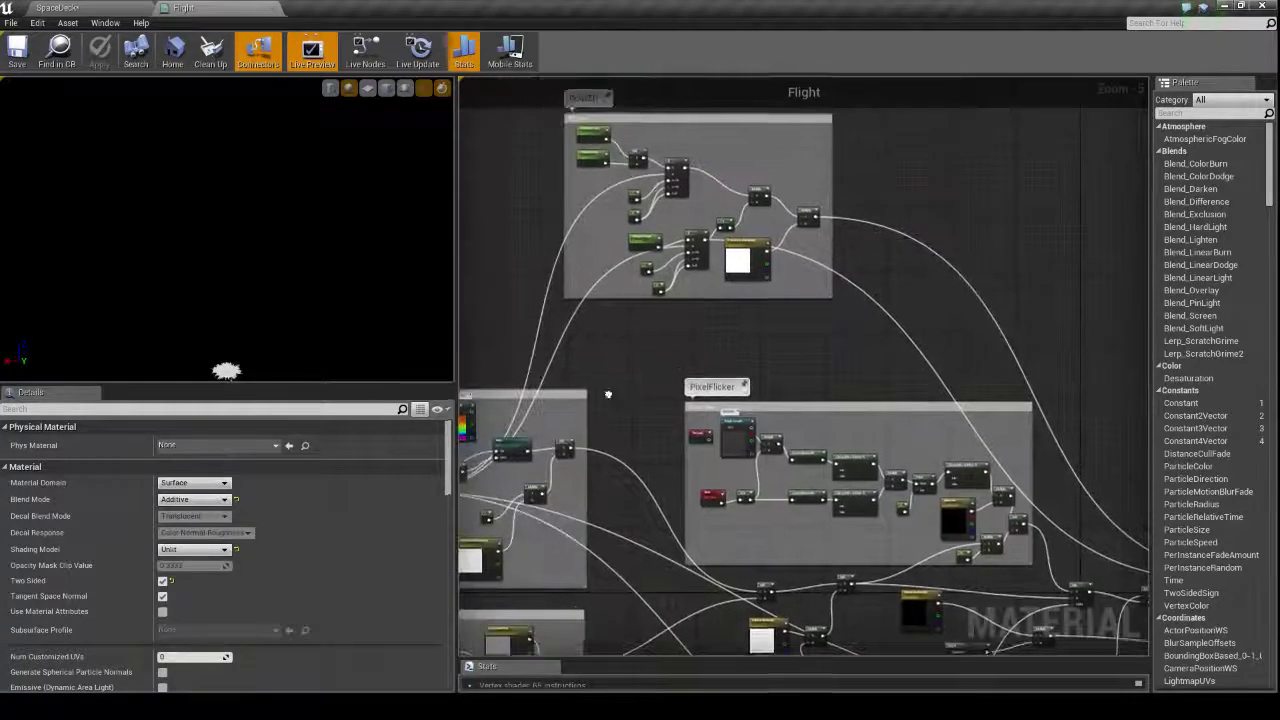
- Inspect the Wave group's line mask Texture Sample and the speed settings of its Panner
right_click_drag(606, 394, 559, 88)
scroll(726, 366, "up", 5)
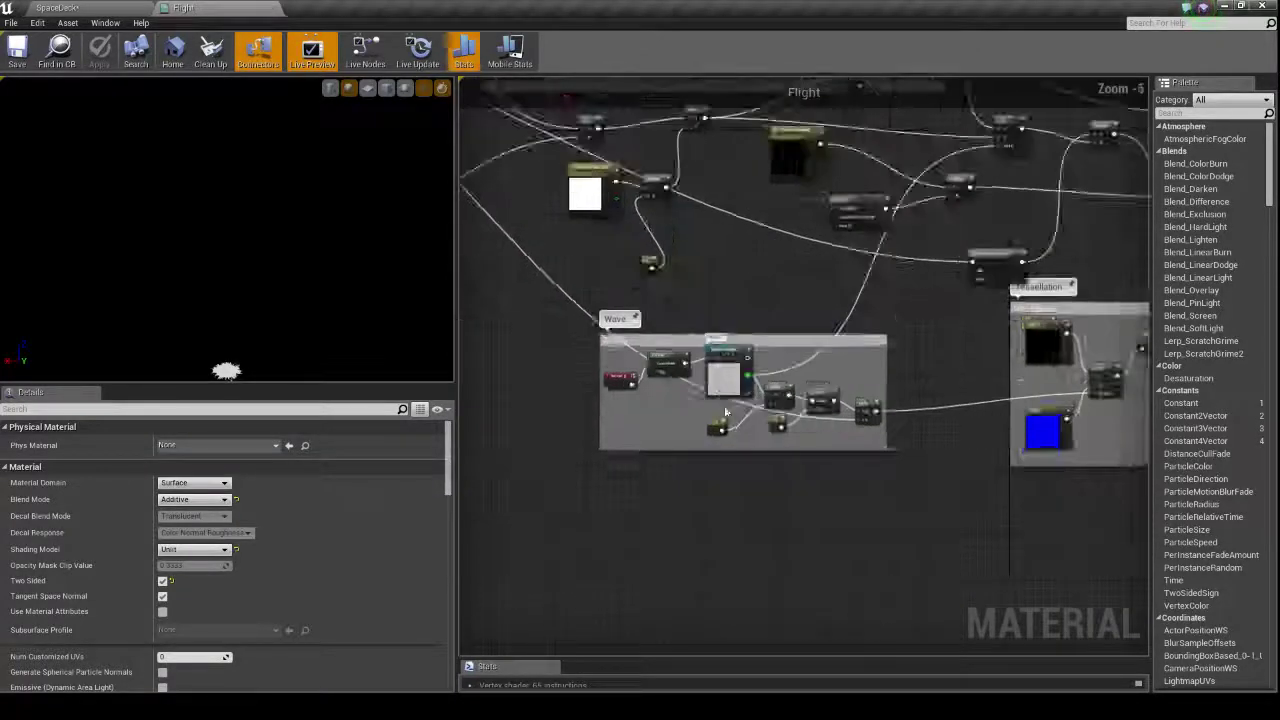
left_click(726, 366)
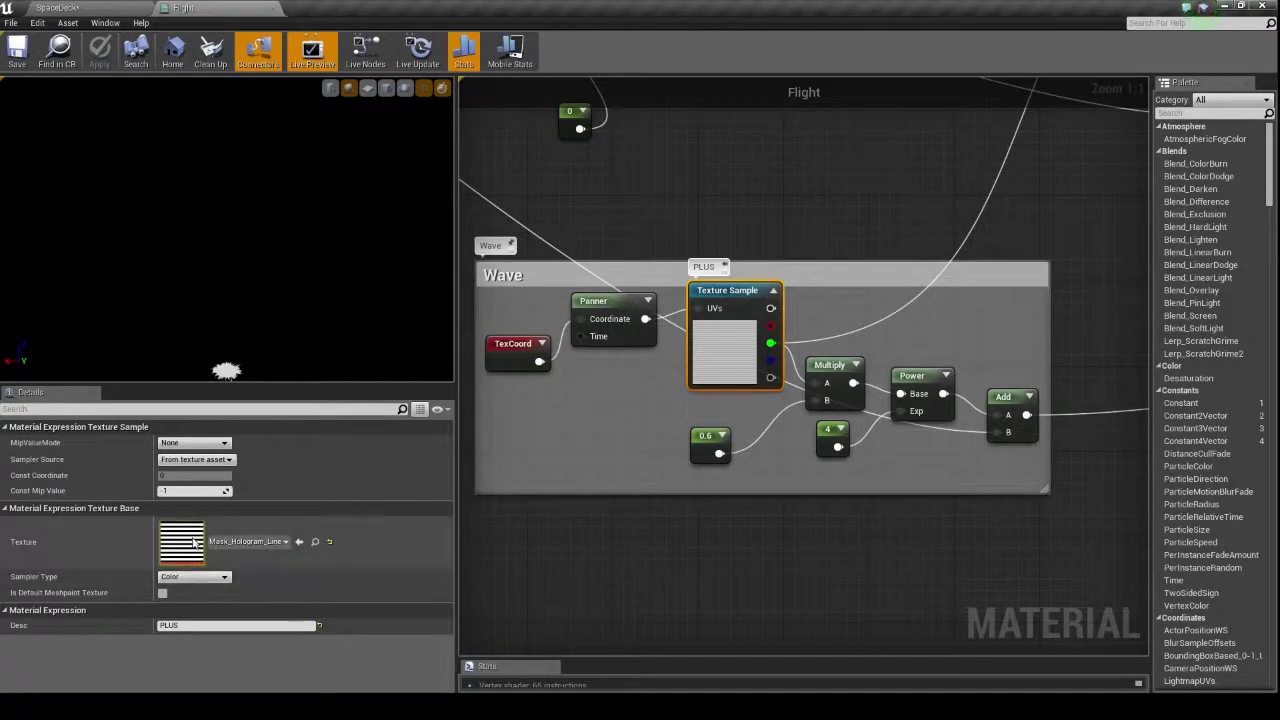
left_click(597, 300)
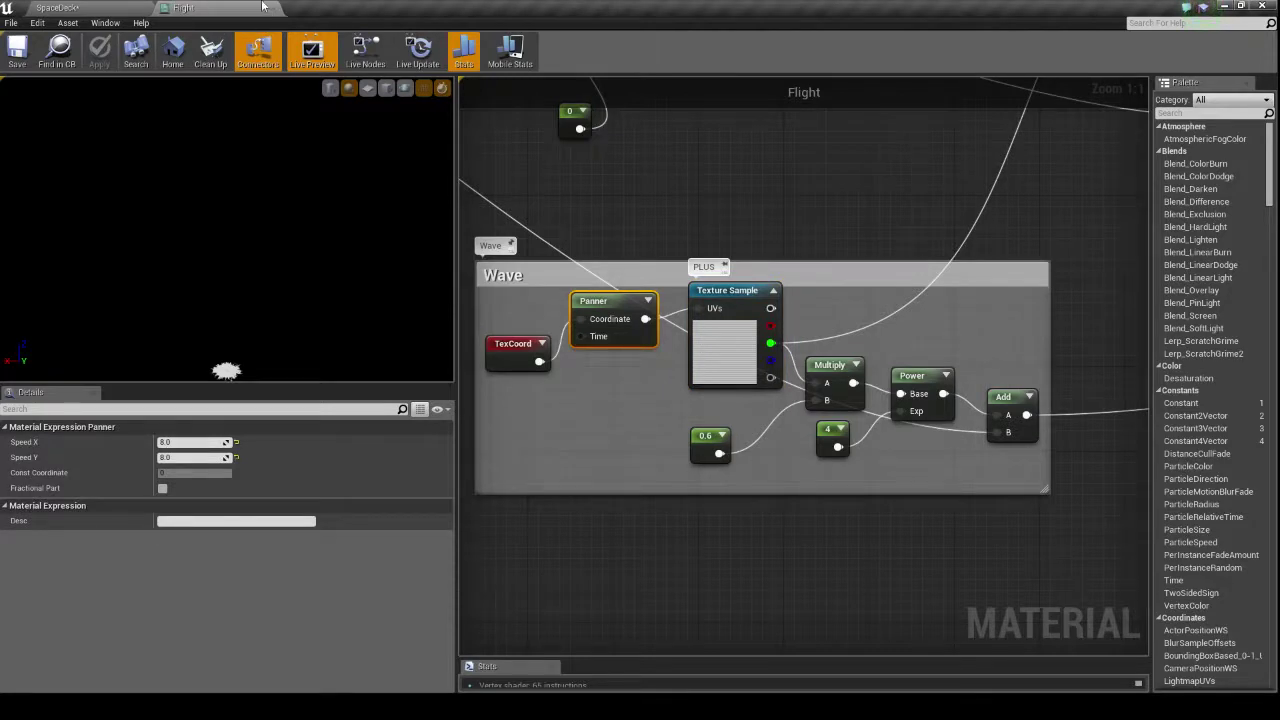
- Close the Flight material and Flight_1 instance editors to return to the hologram table in the level
double_click(226, 7)
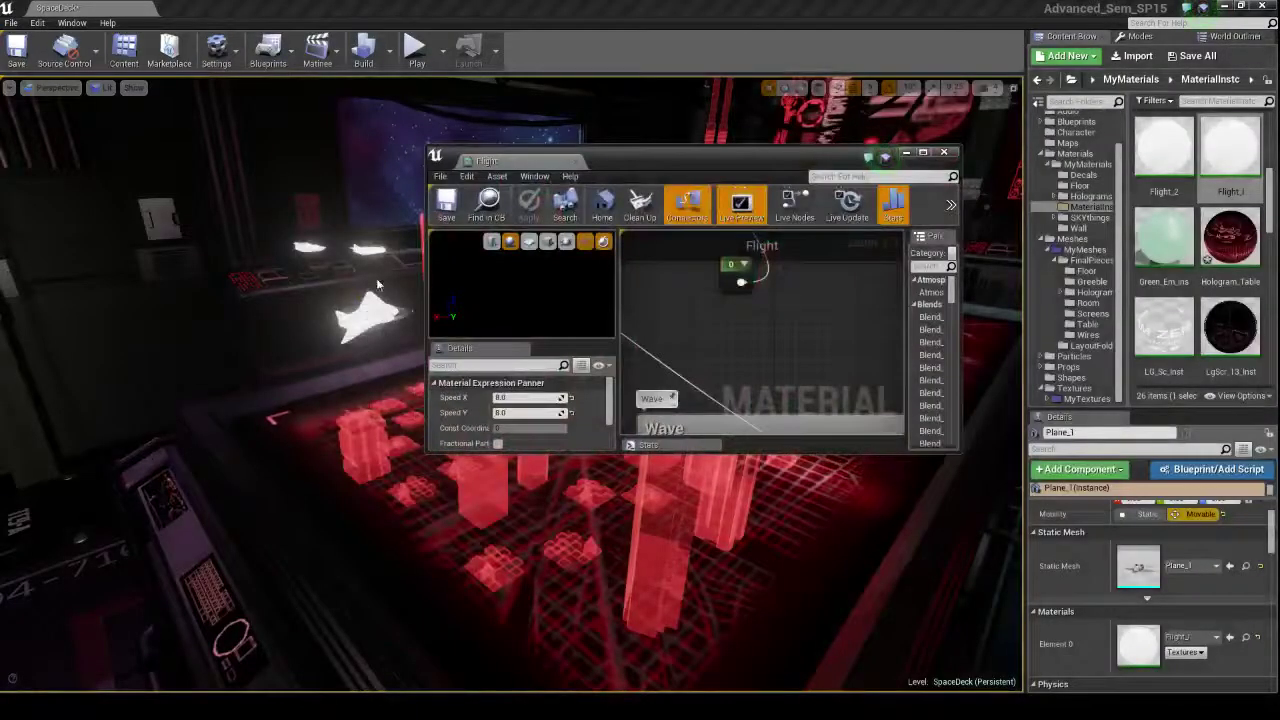
left_click(944, 153)
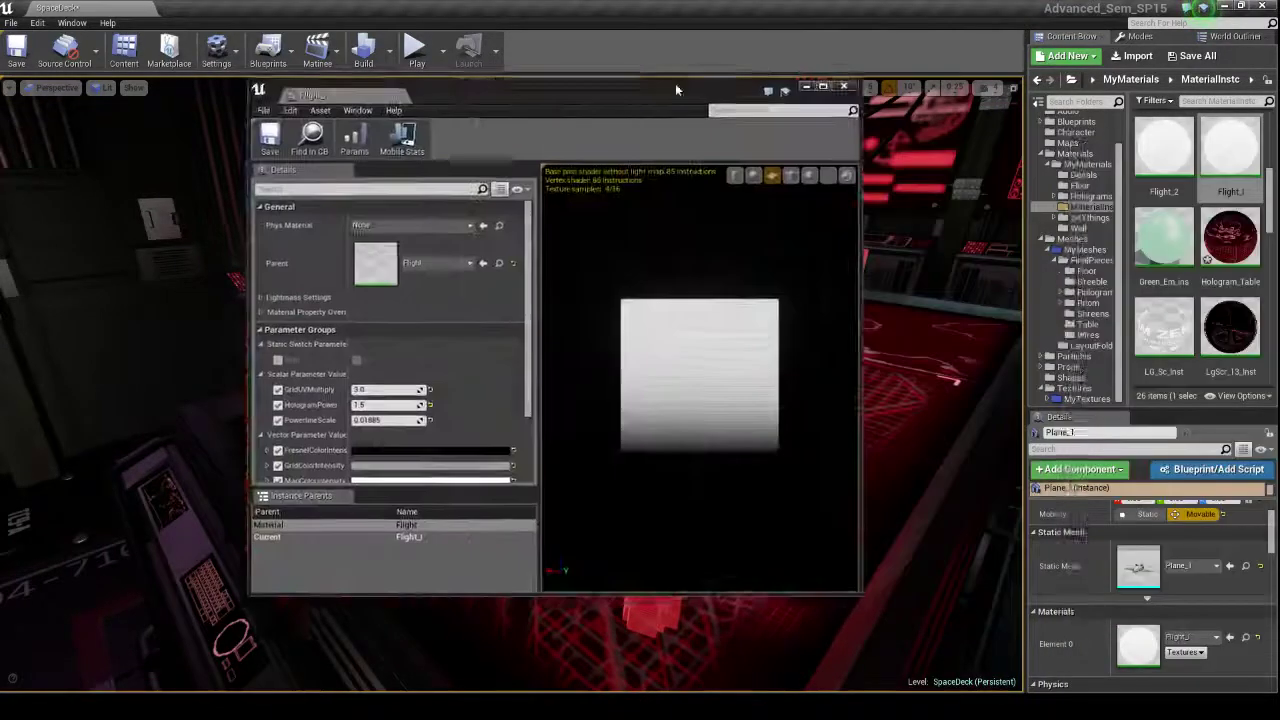
left_click_drag(675, 86, 990, 104)
left_click(1156, 106)
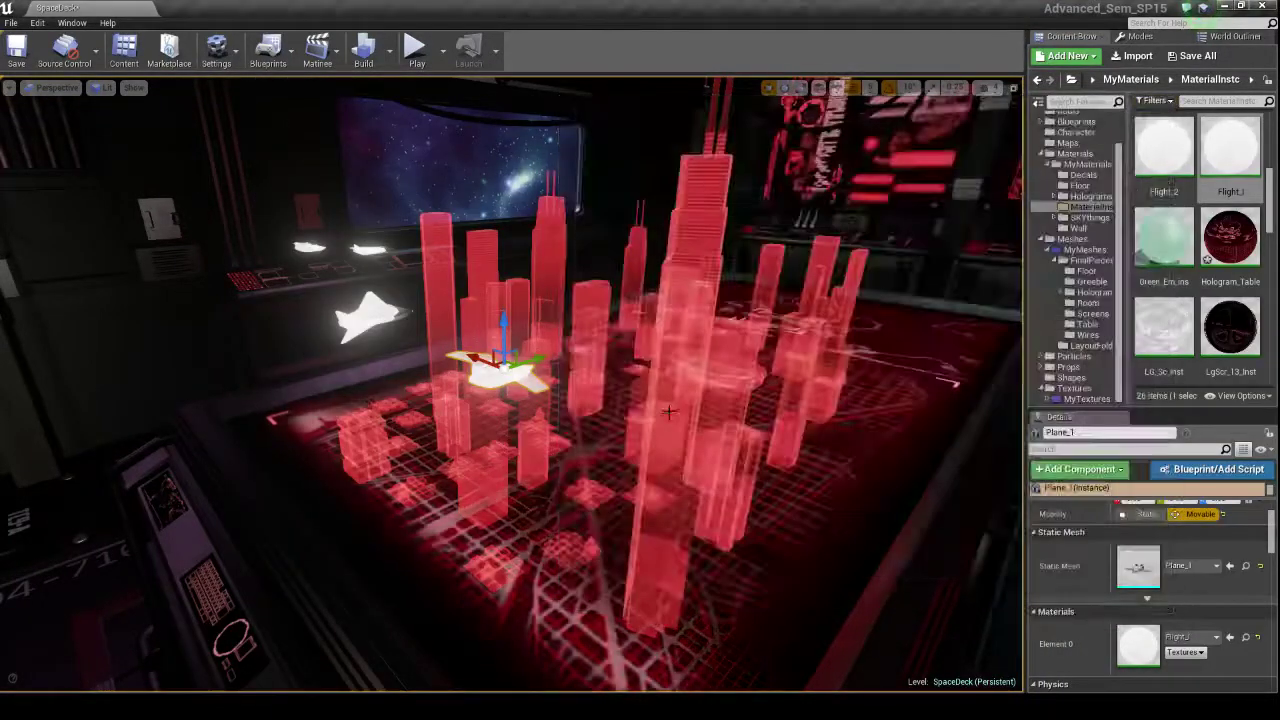
- Select the hologram table top in the level and open its Hologram_Table material instance beside the city
right_click_drag(640, 400, 560, 400)
key("Escape")
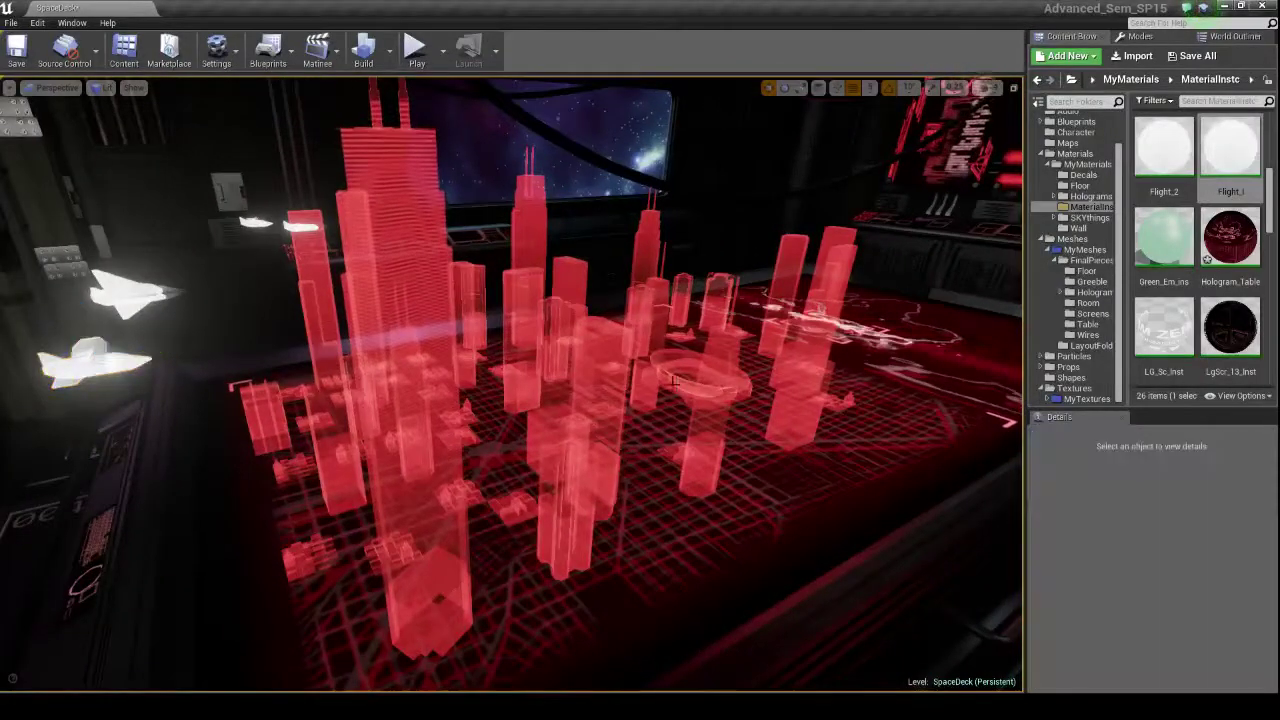
left_click(594, 345)
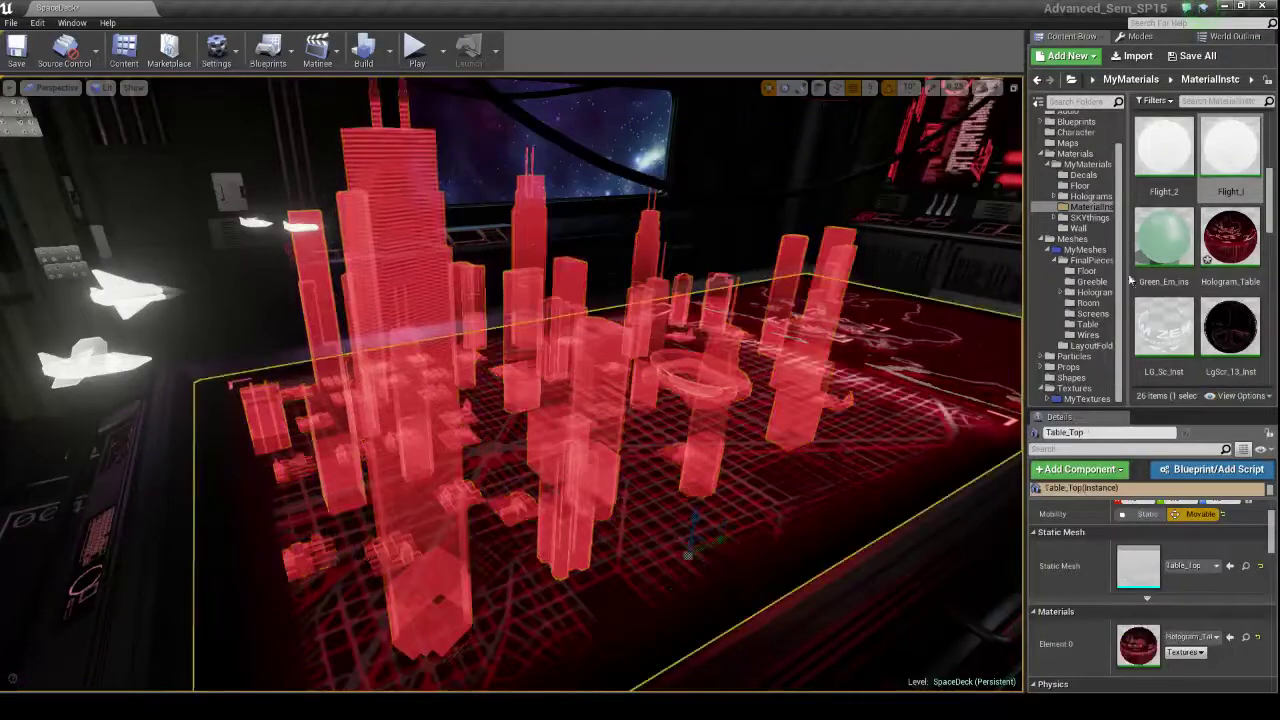
double_click(1230, 240)
left_click_drag(793, 104, 832, 90)
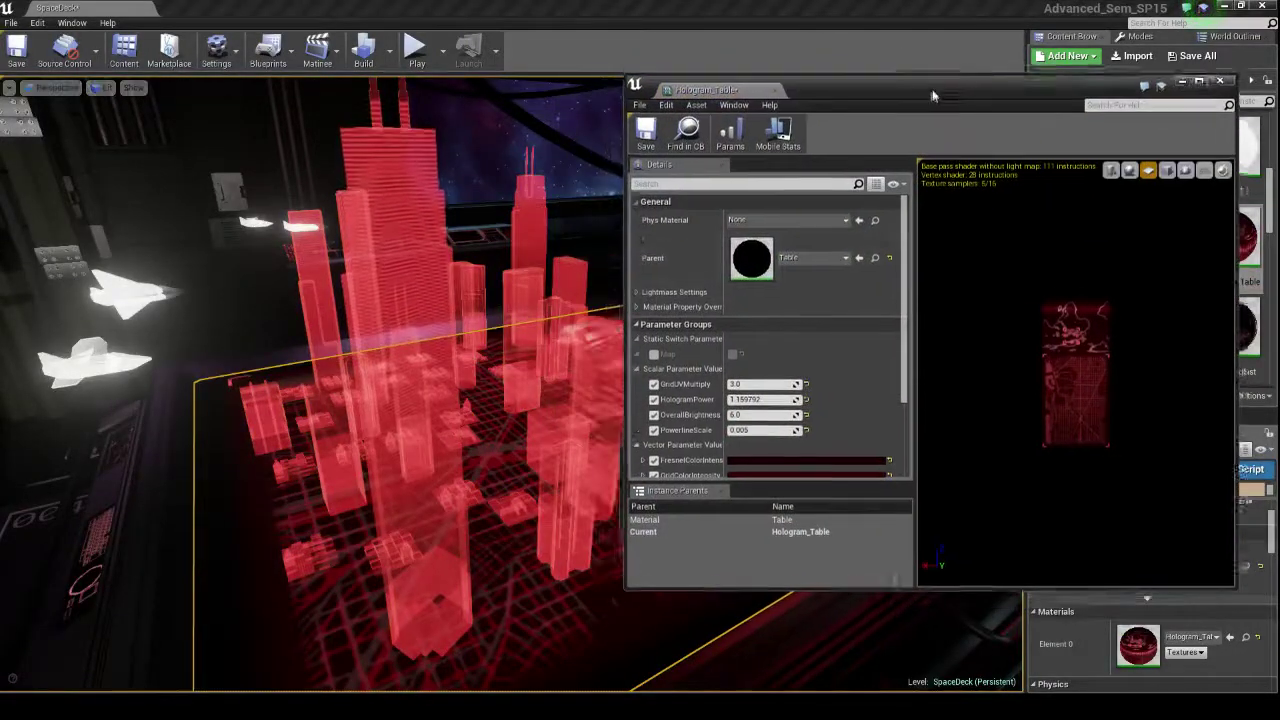
- Review the Hologram_Table instance's scalar and vector parameters against the table in the level, and open its parent material Table
scroll(662, 324, "down", 2)
scroll(662, 324, "down", 2)
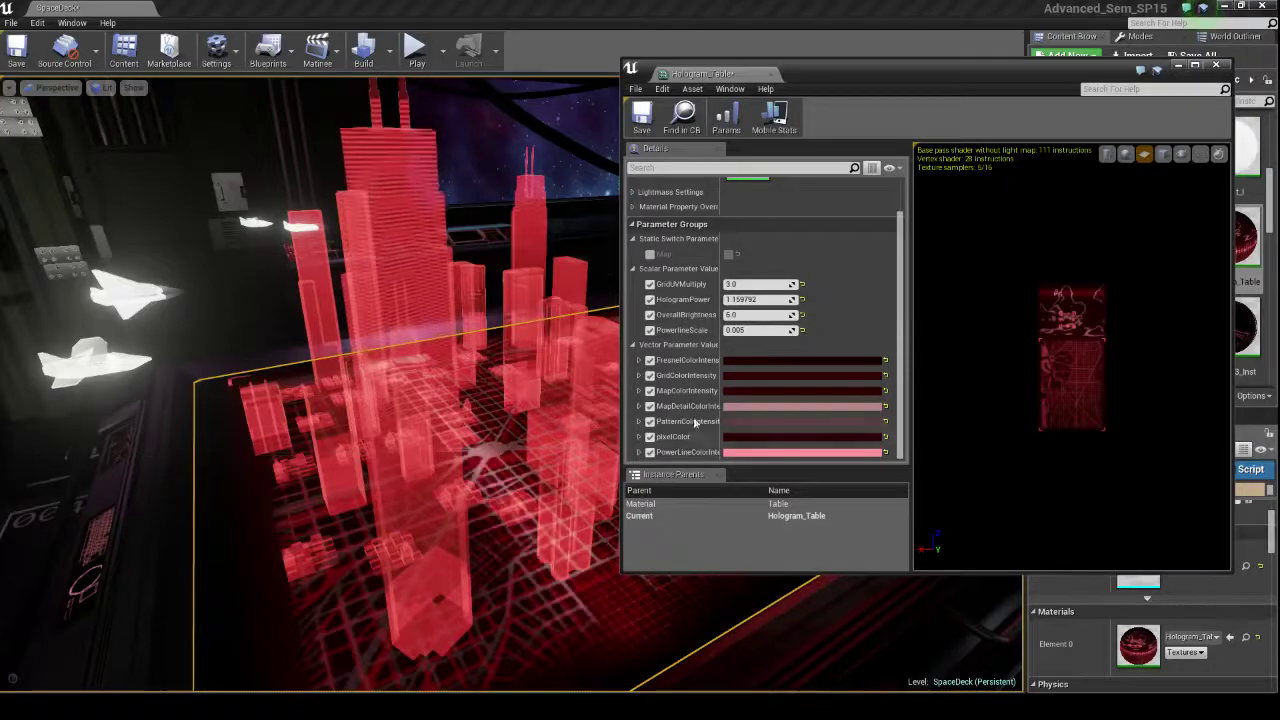
right_click_drag(450, 450, 600, 442)
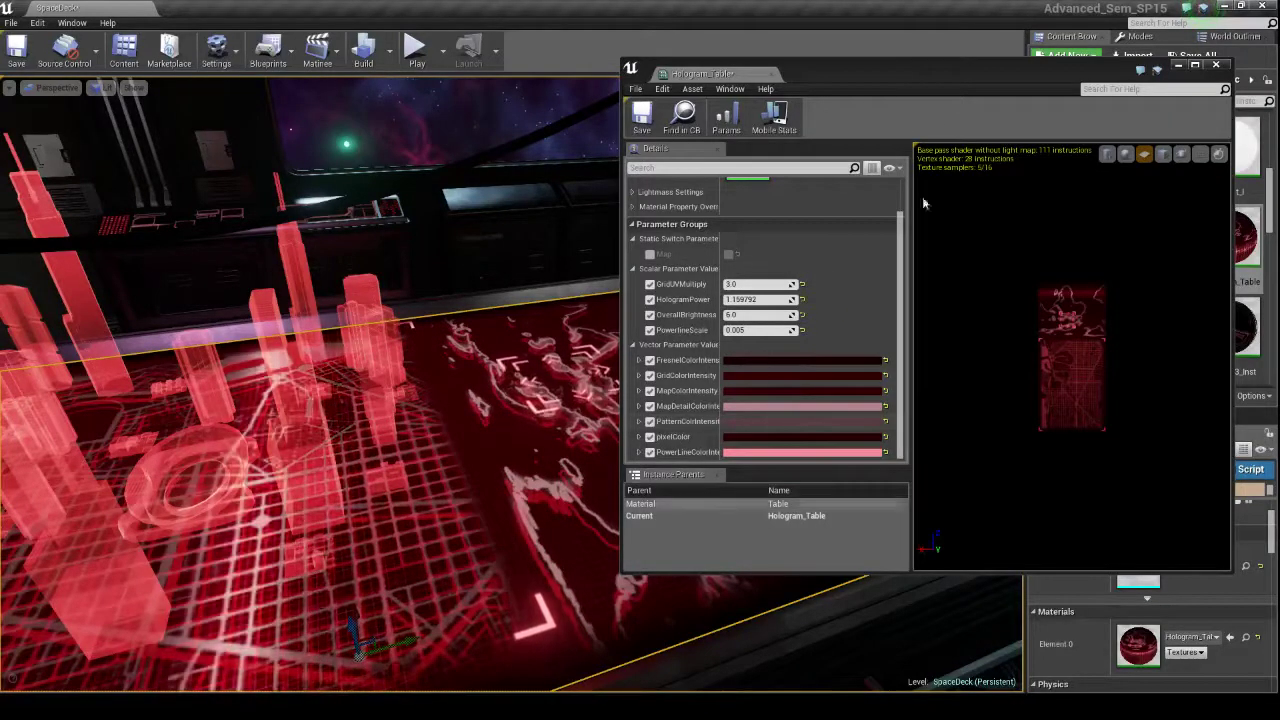
left_click_drag(948, 65, 757, 71)
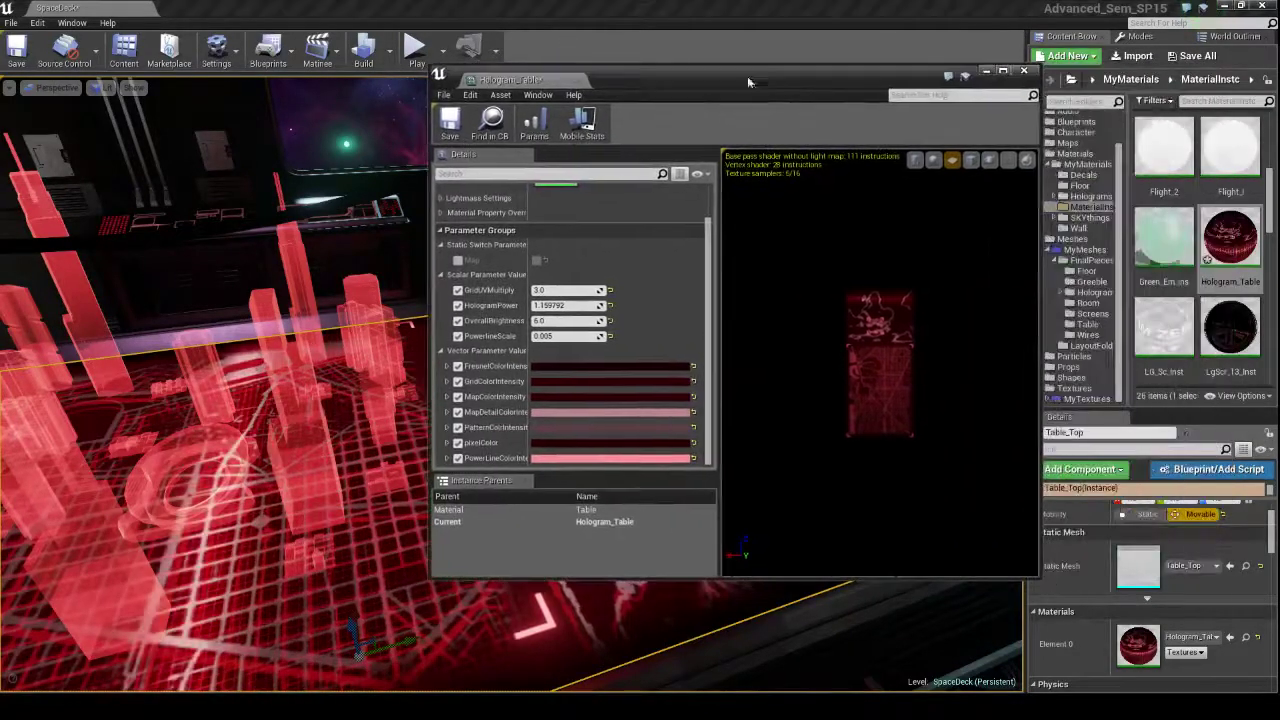
double_click(598, 510)
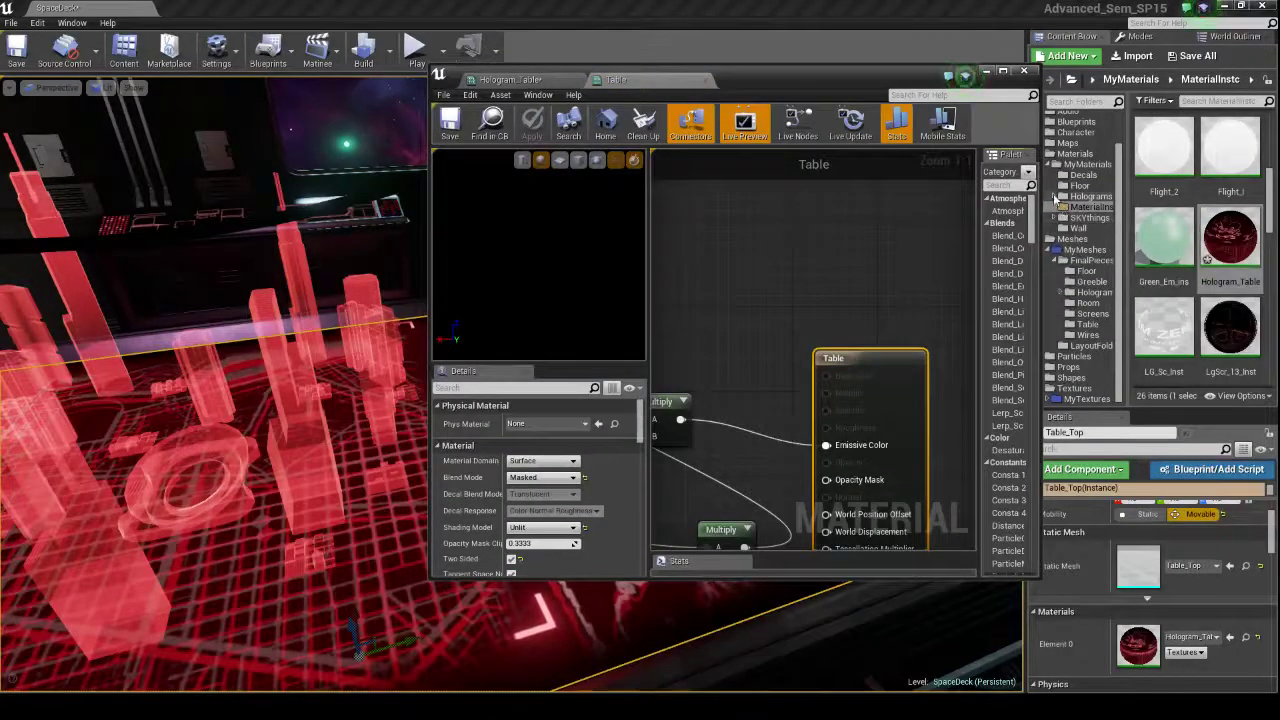
- Browse the parent hologram materials in the Radar and TurnOn folders under Holograms
left_click(1061, 197)
left_click(1087, 217)
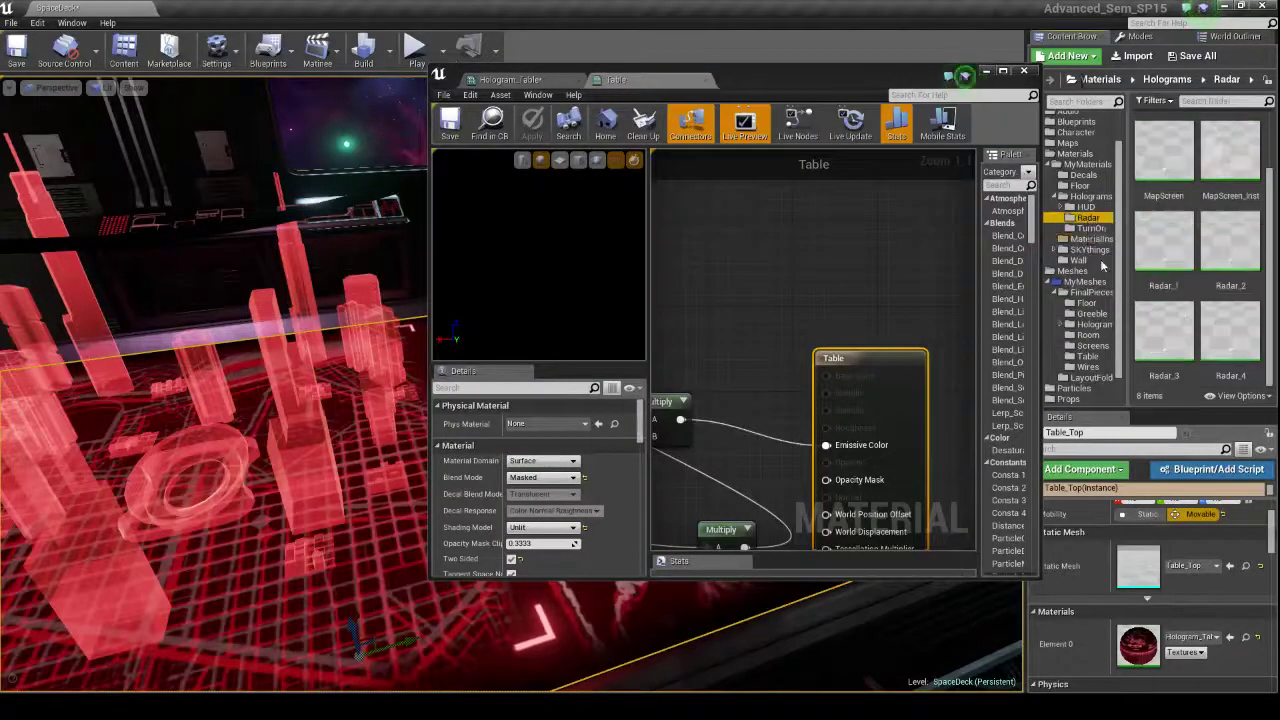
left_click(1090, 228)
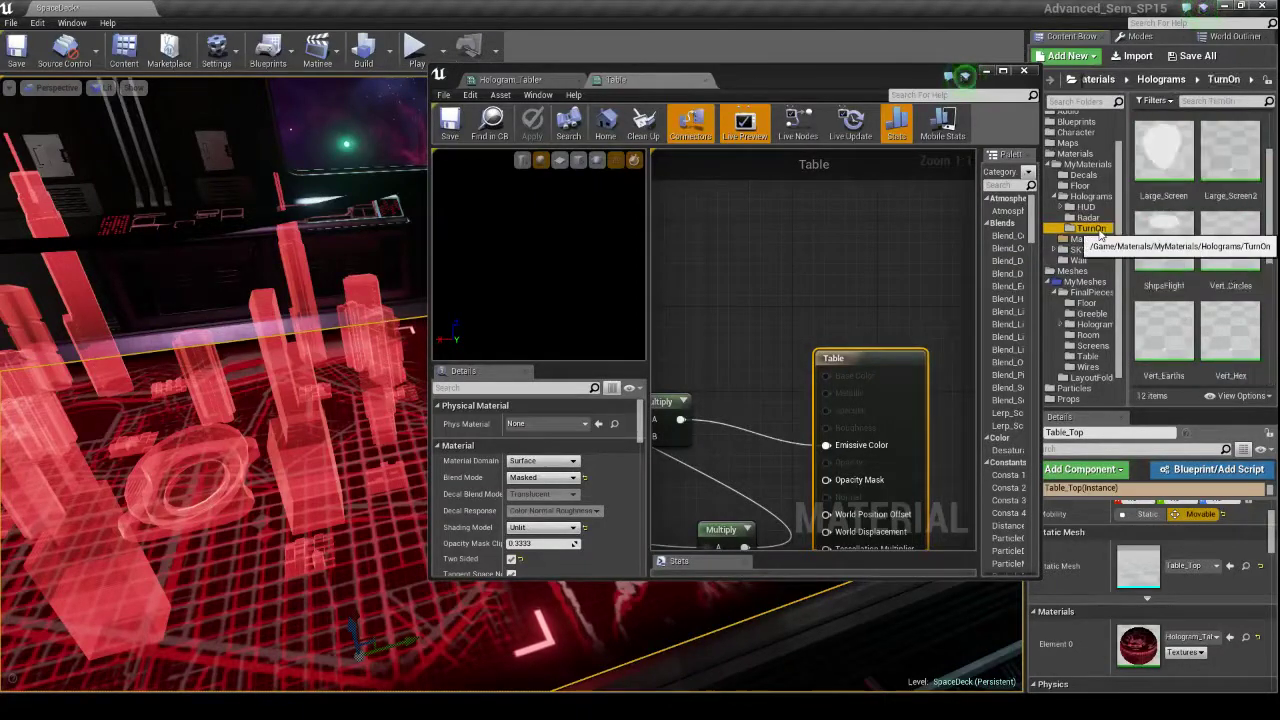
left_click(1222, 160)
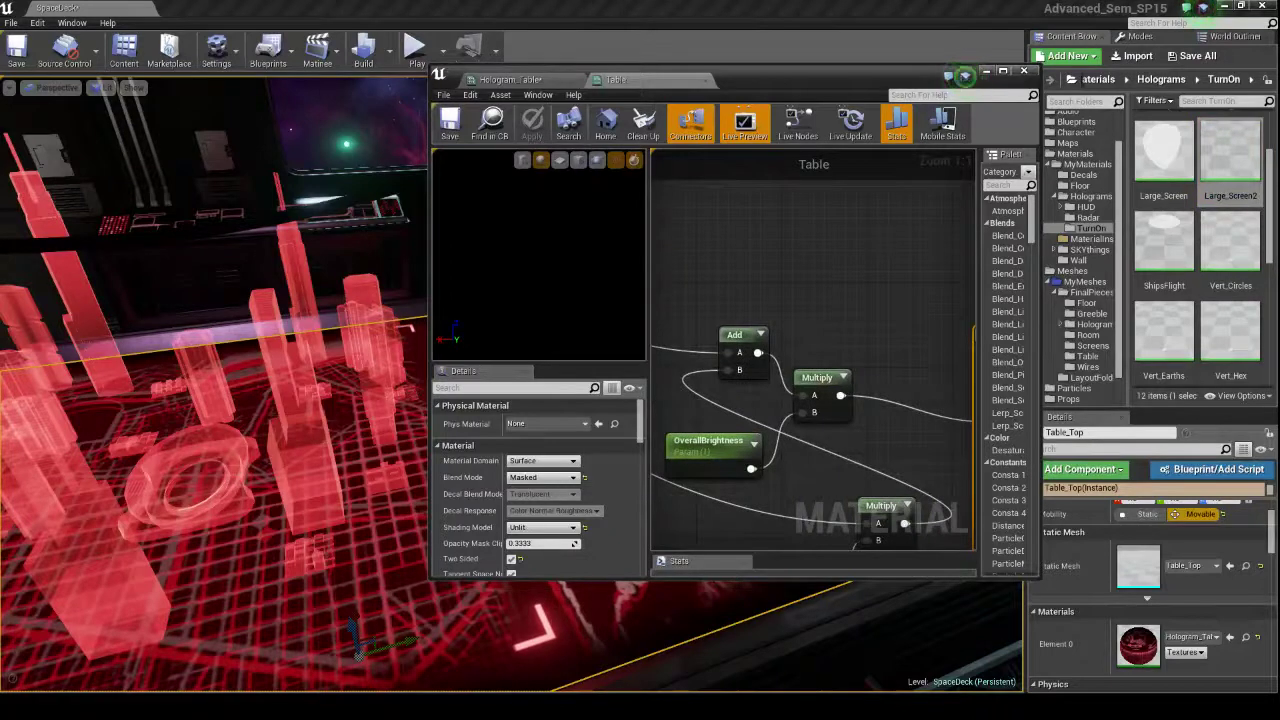
right_click_drag(725, 251, 895, 251)
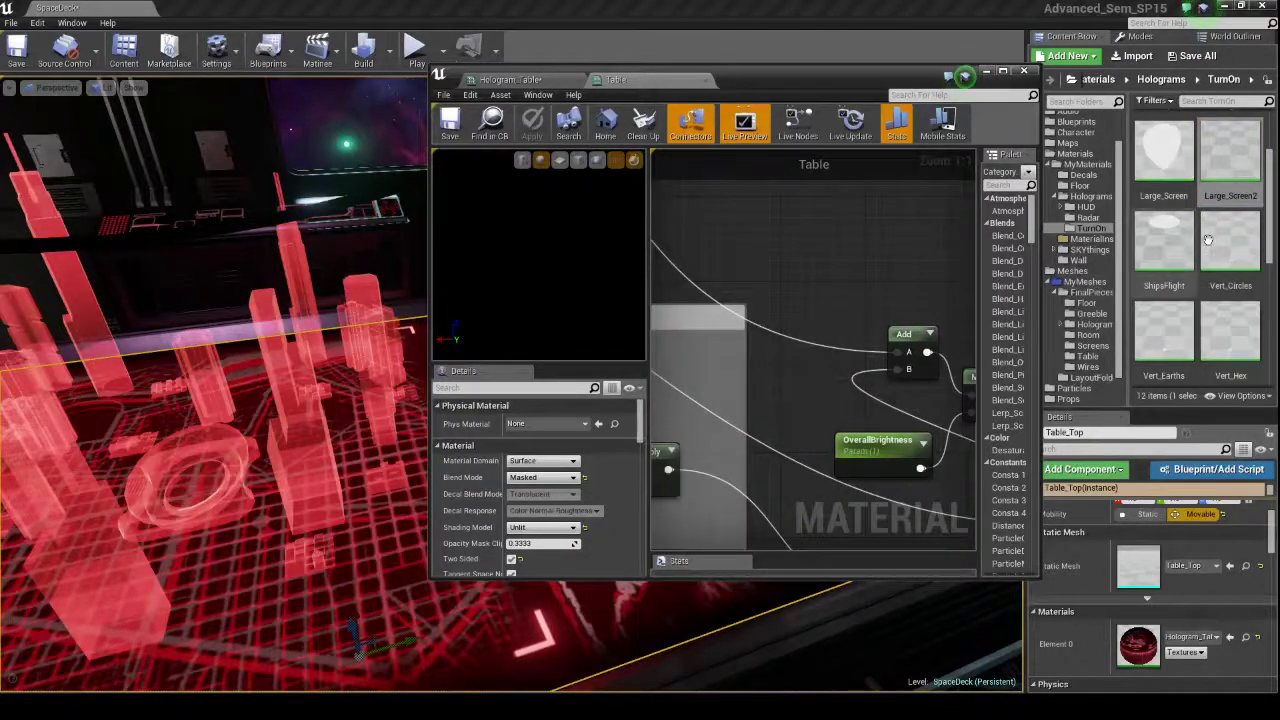
scroll(1208, 240, "down", 4)
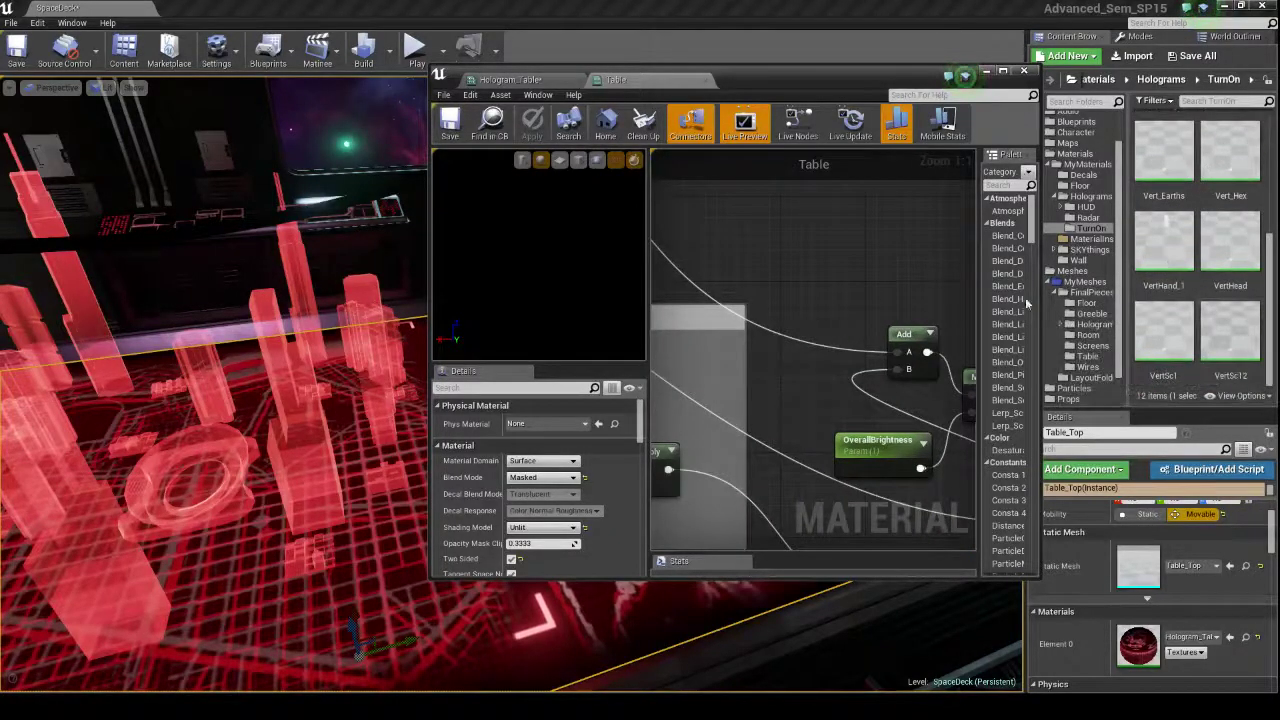
right_click_drag(746, 260, 813, 259)
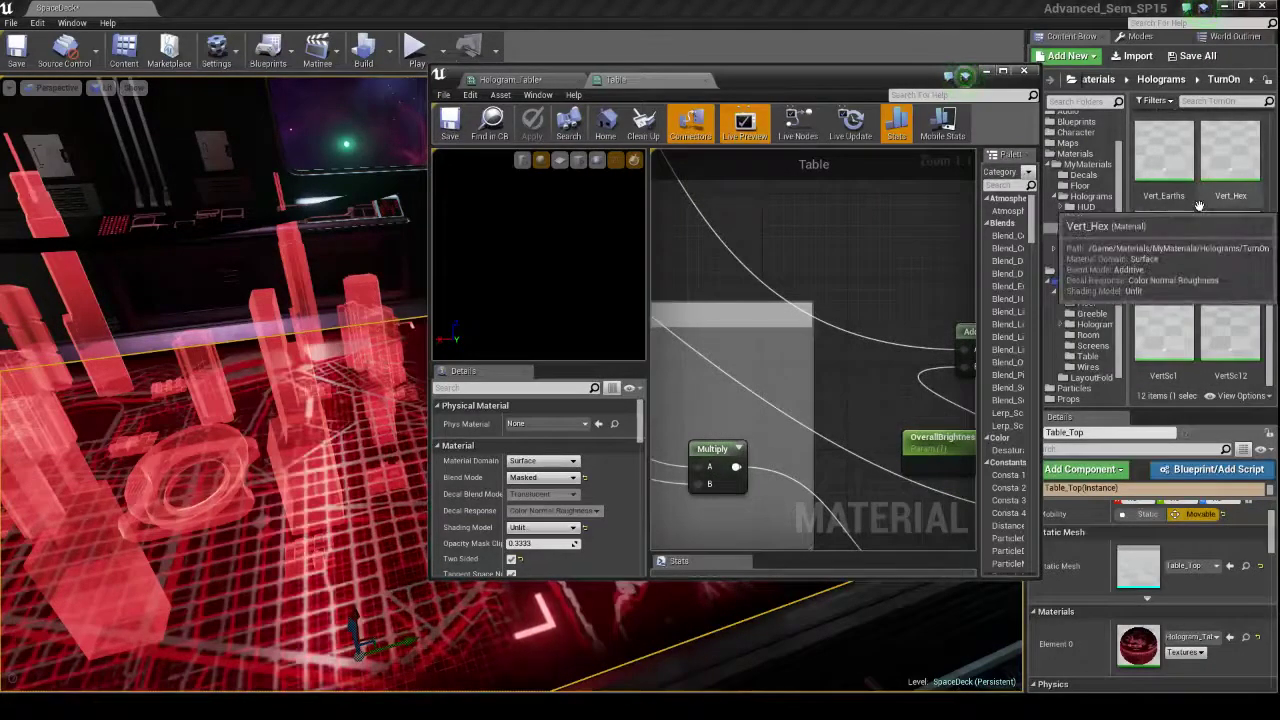
- Show the Create Material Instance option for the VertHand_1 material, dismiss it and look back over the TurnOn materials
right_click(1170, 258)
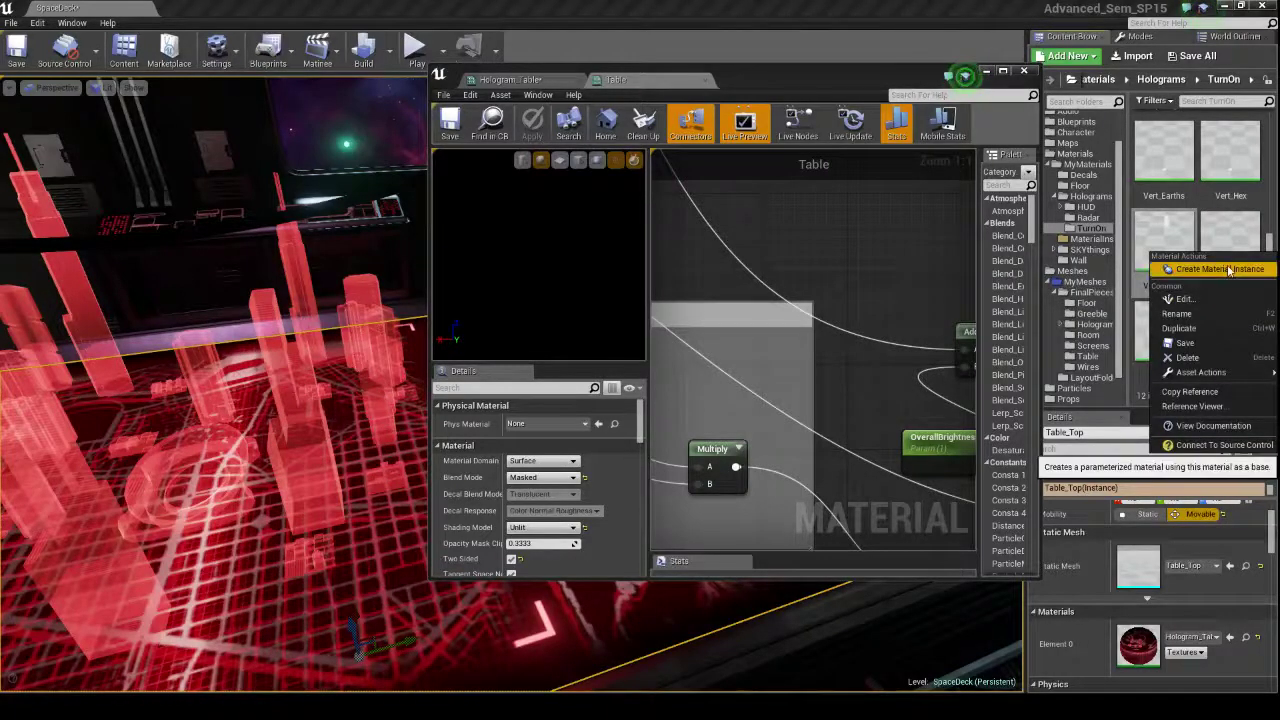
left_click(1166, 190)
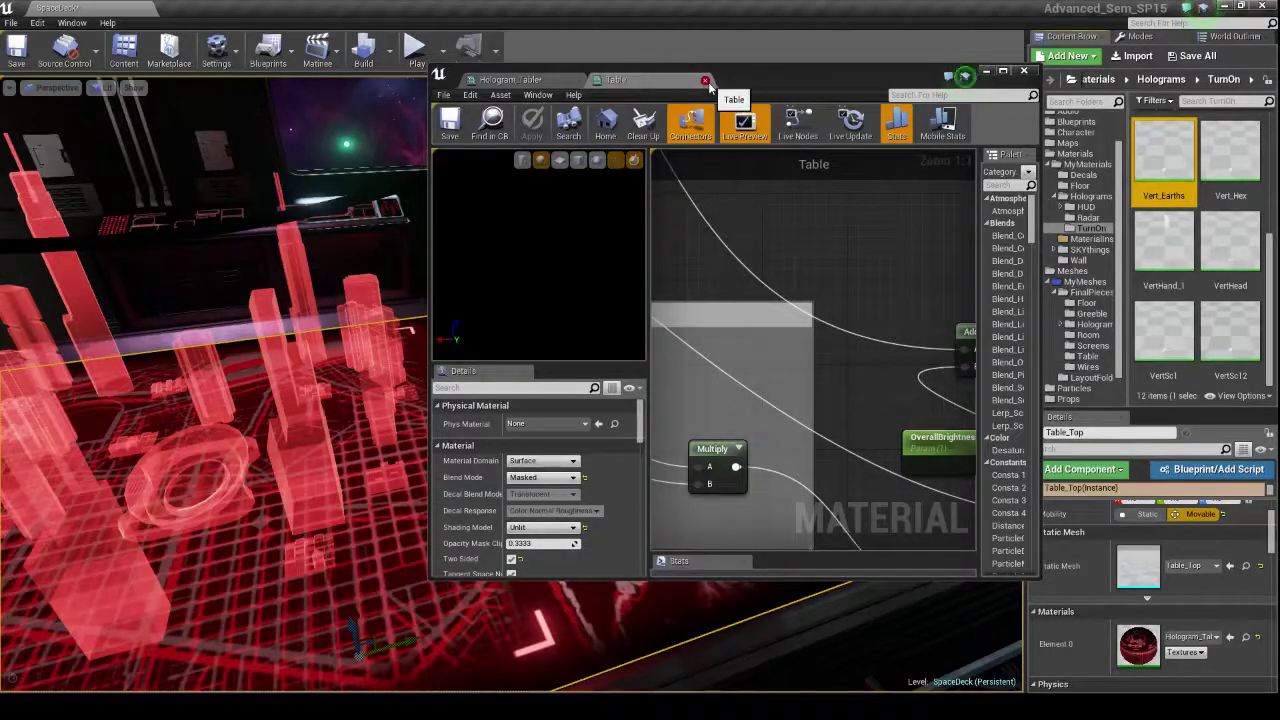
scroll(1190, 230, "up", 2)
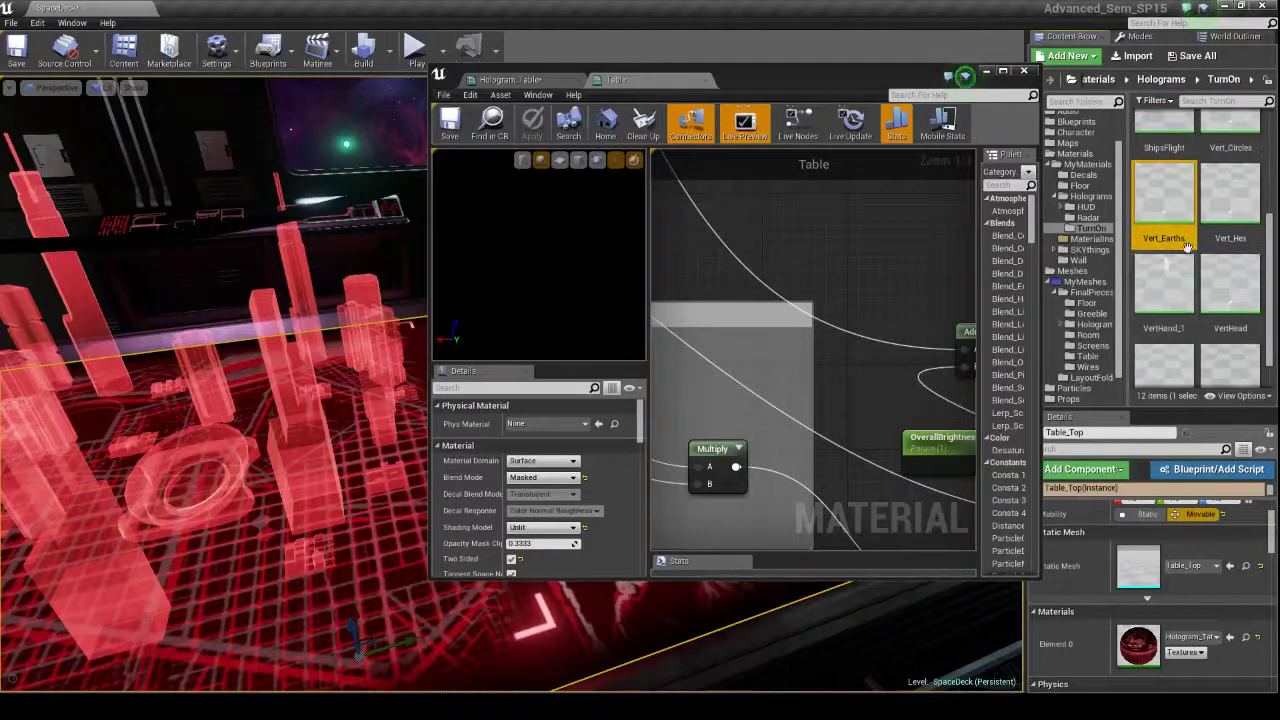
scroll(1202, 267, "up", 1)
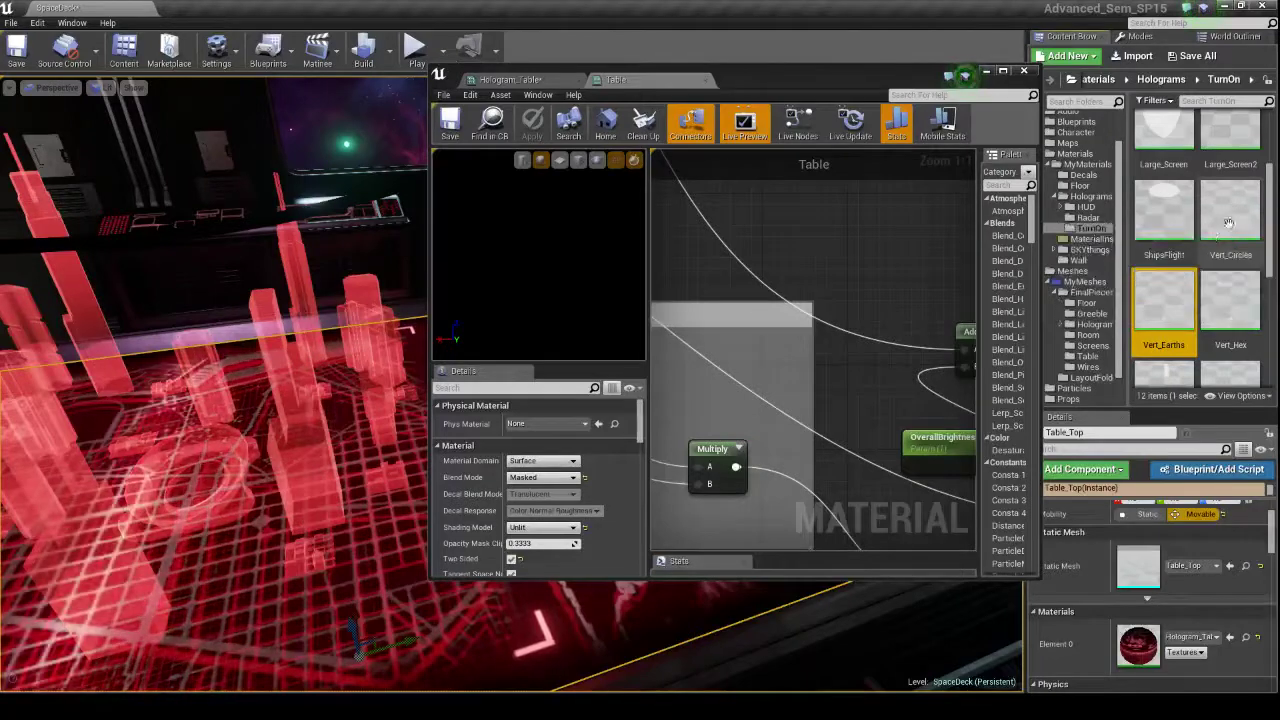
- Return to the Hologram_Table instance's parameters and move its editor clear of the asset folders
left_click_drag(773, 88, 828, 86)
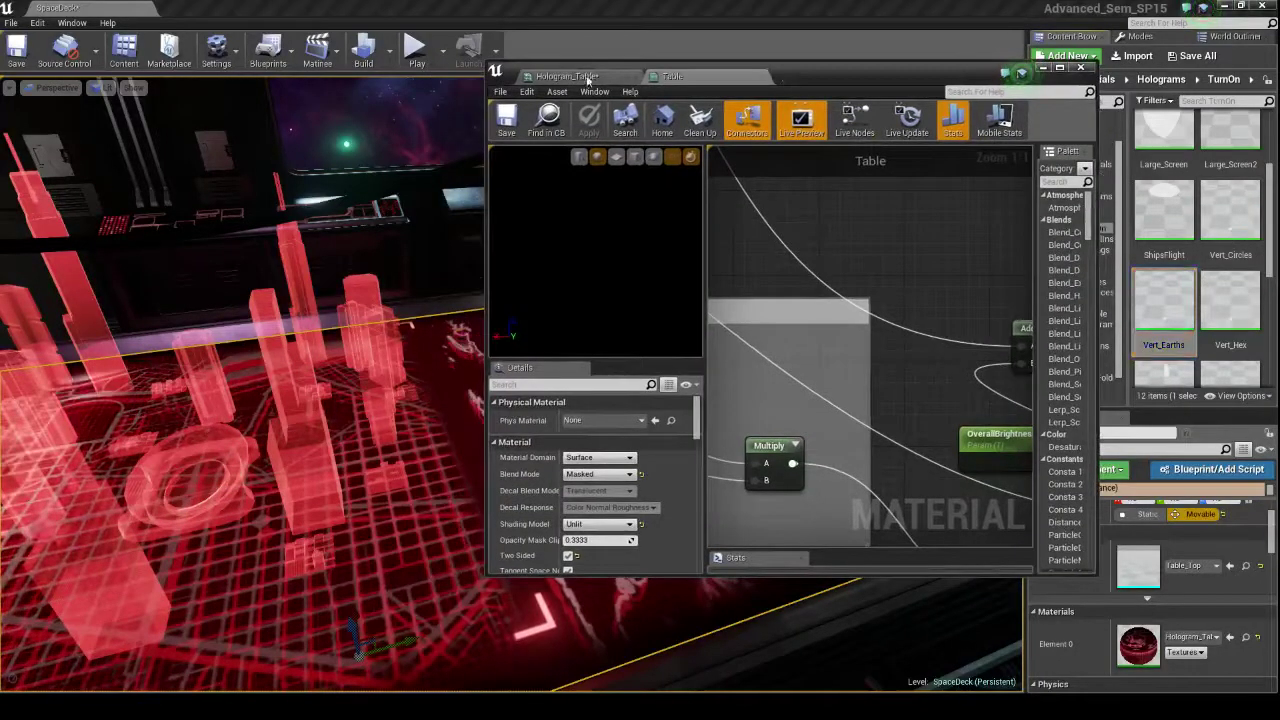
left_click(565, 76)
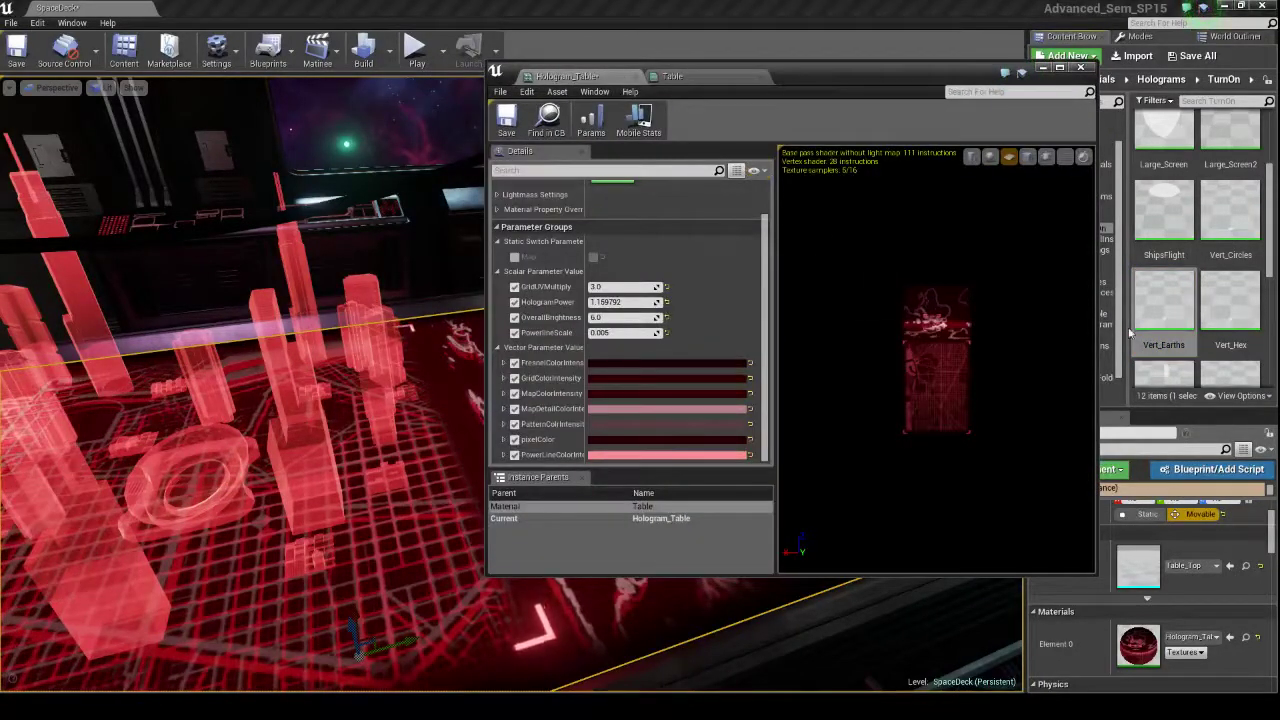
left_click_drag(890, 76, 774, 77)
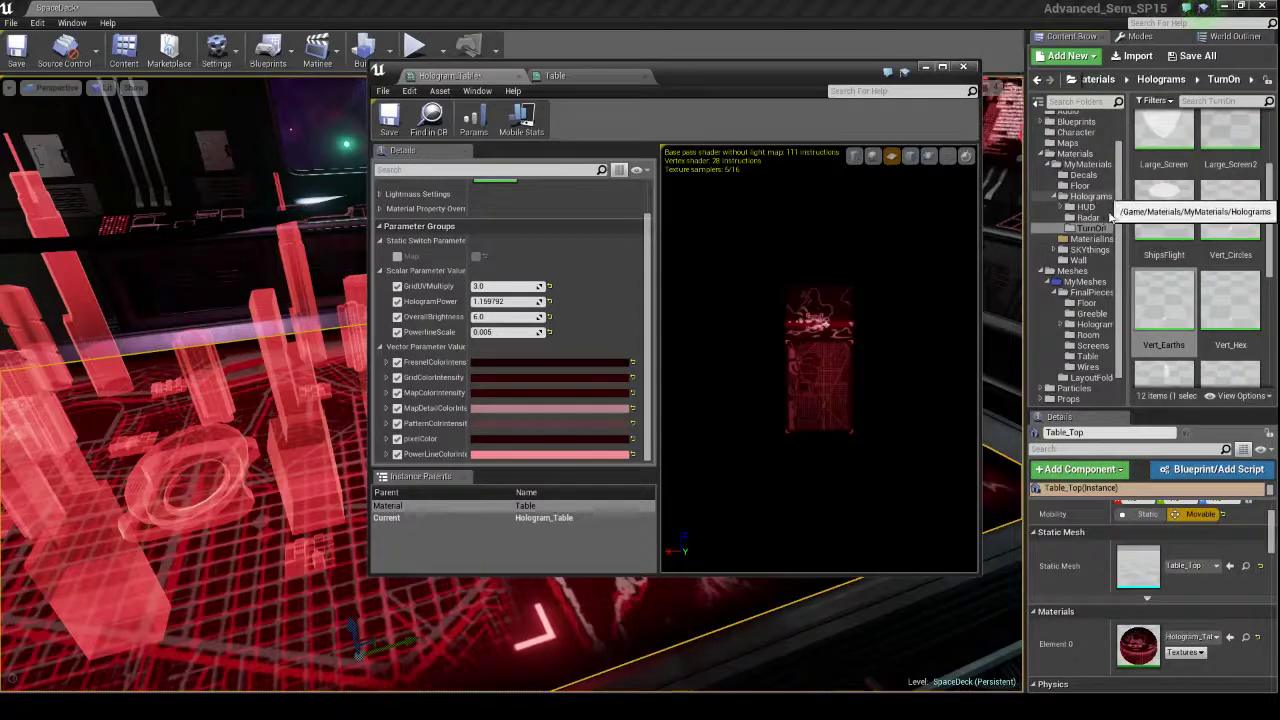
- Look through all the material instances stored in the MaterialInstc folder
left_click(1098, 243)
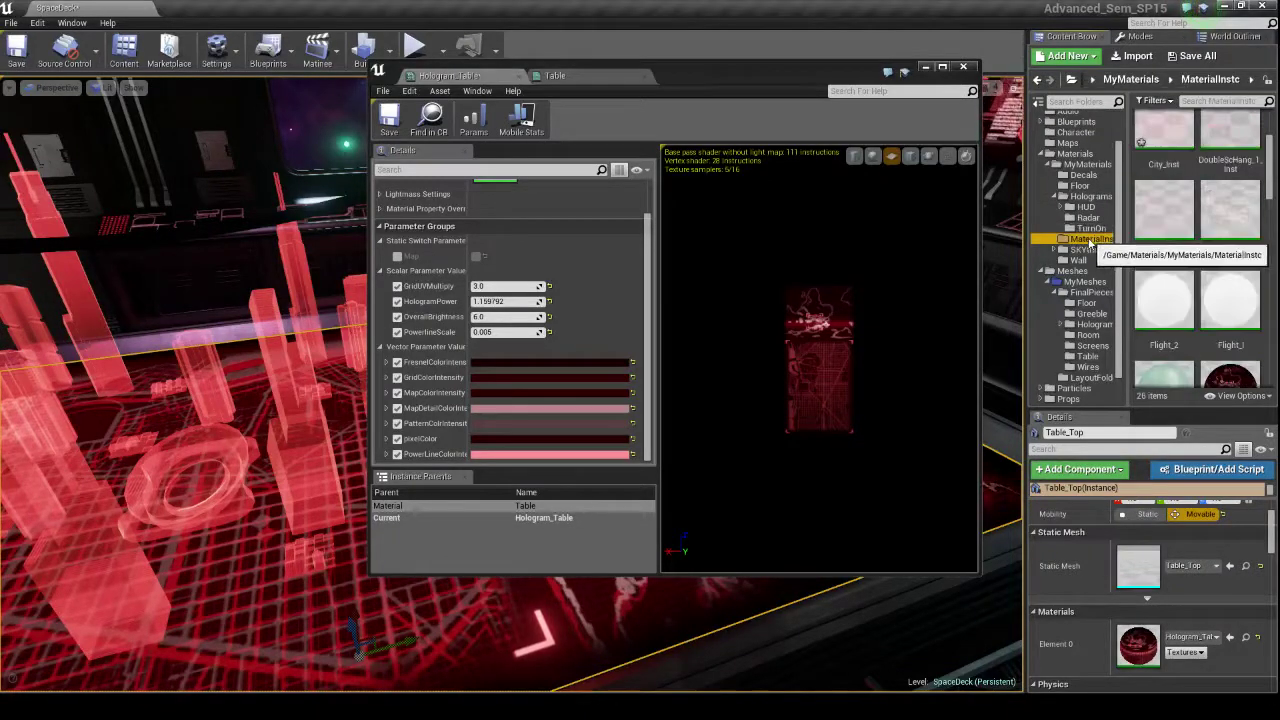
scroll(1210, 320, "up", 1)
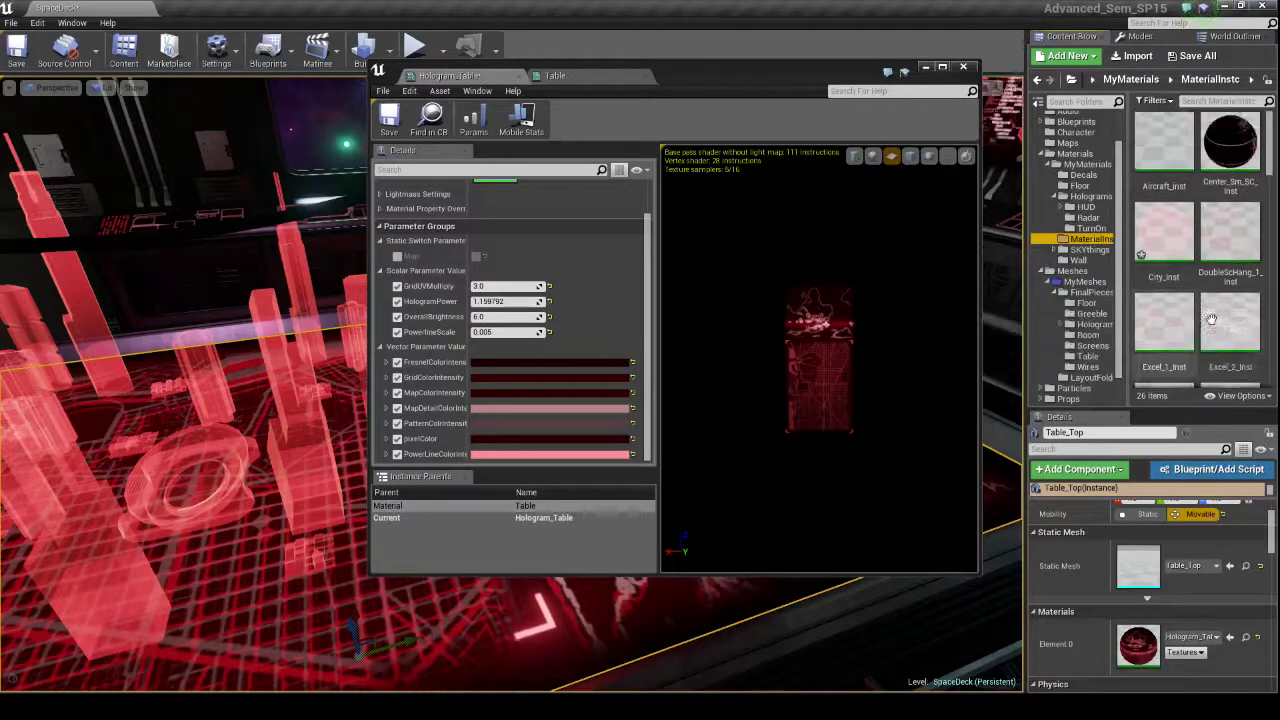
scroll(1210, 182, "down", 5)
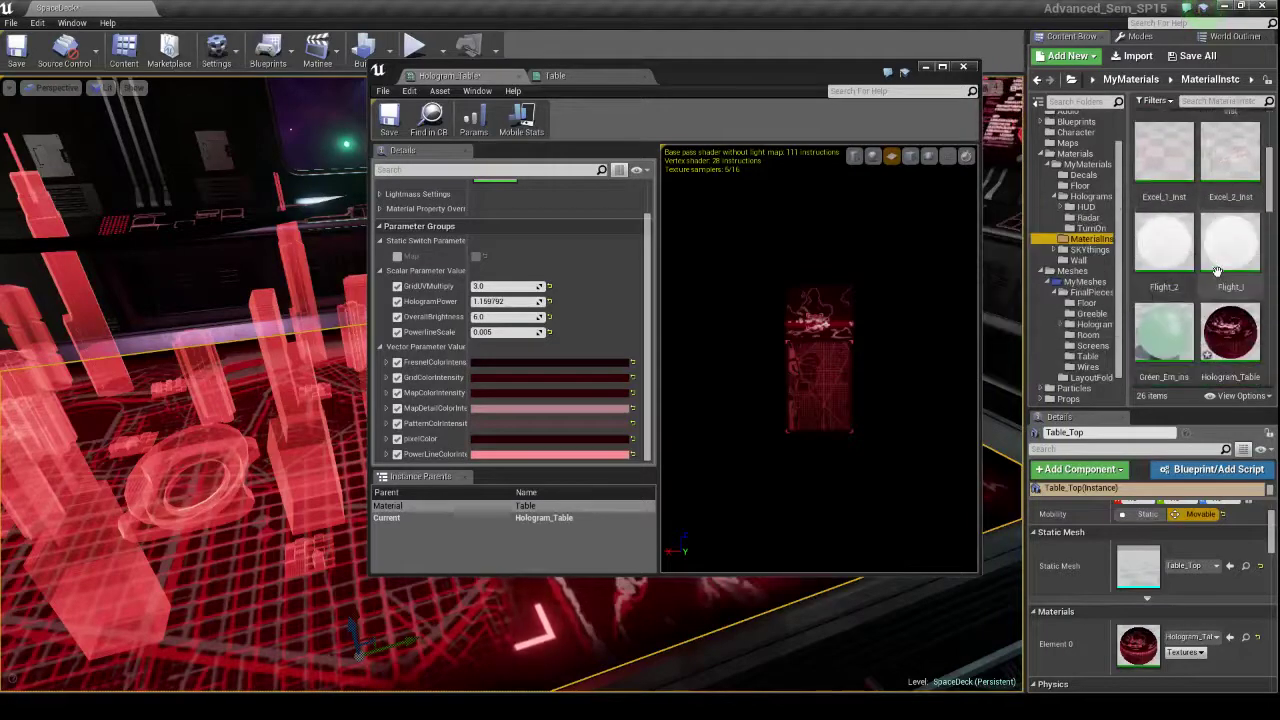
scroll(1229, 280, "down", 5)
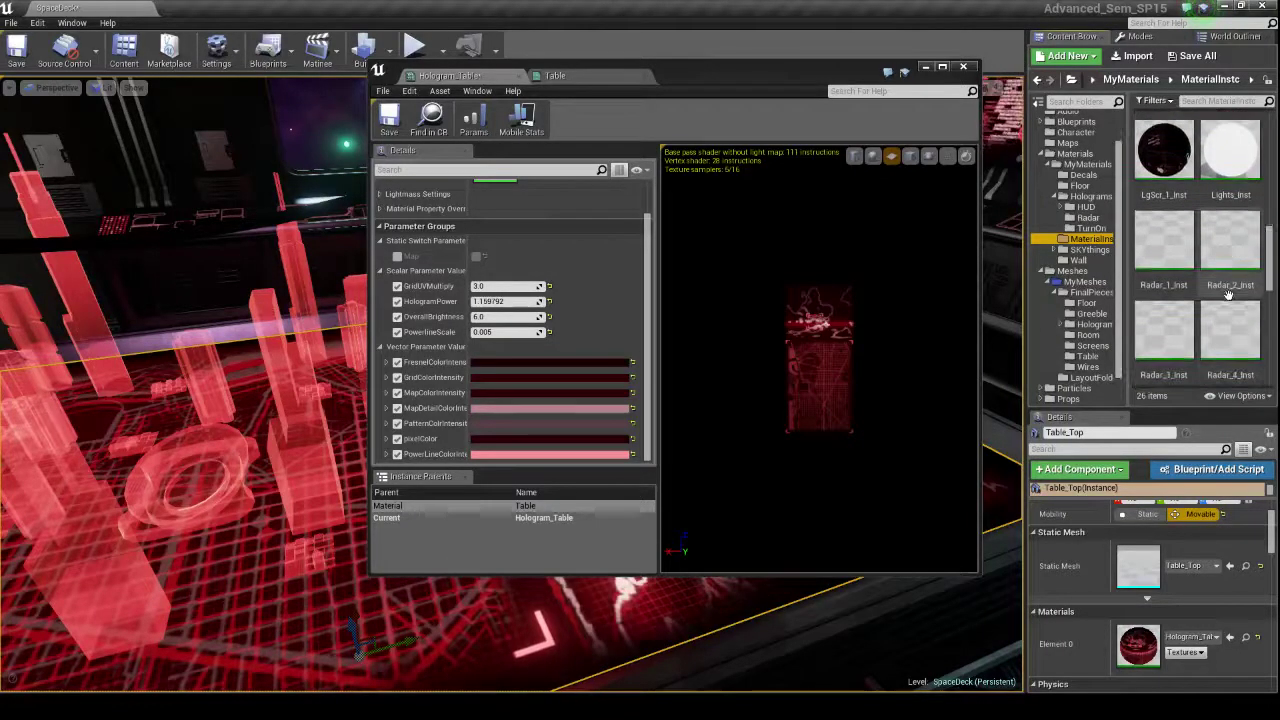
scroll(1230, 300, "down", 3)
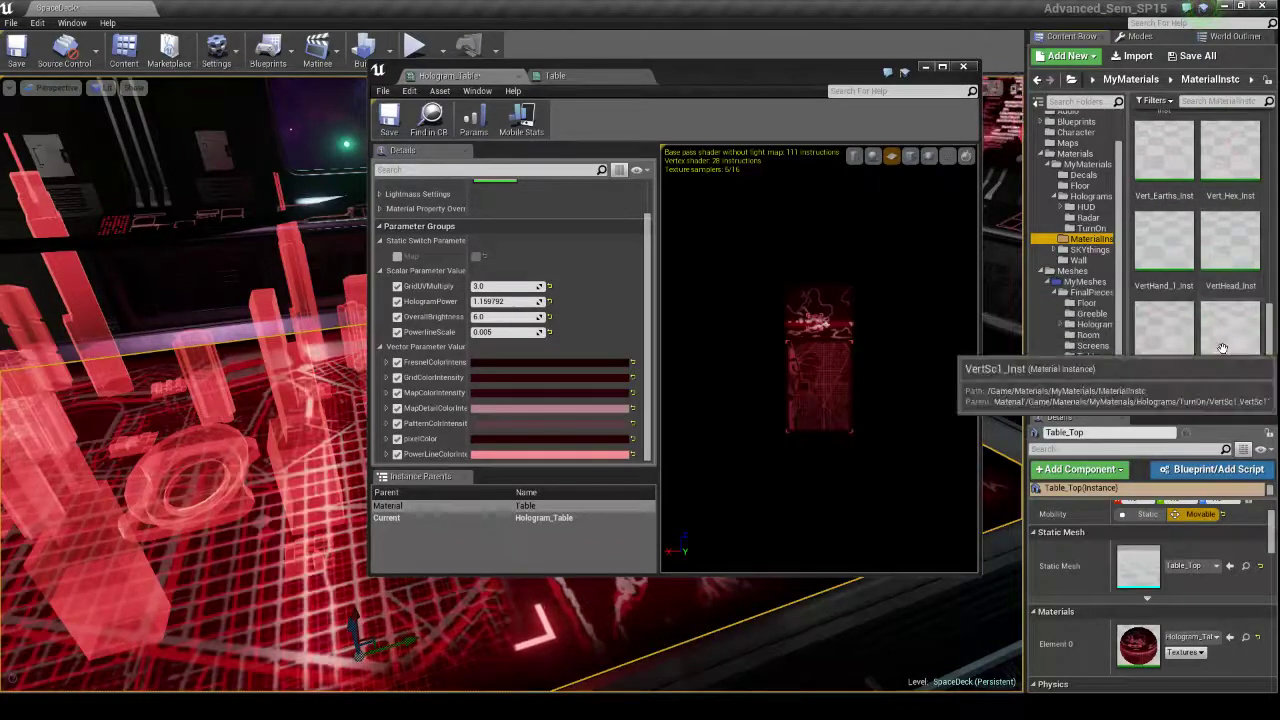
- Move the instance editor off the hologram table and set Hologram_Table's HologramPower to 0
left_click_drag(742, 73, 889, 116)
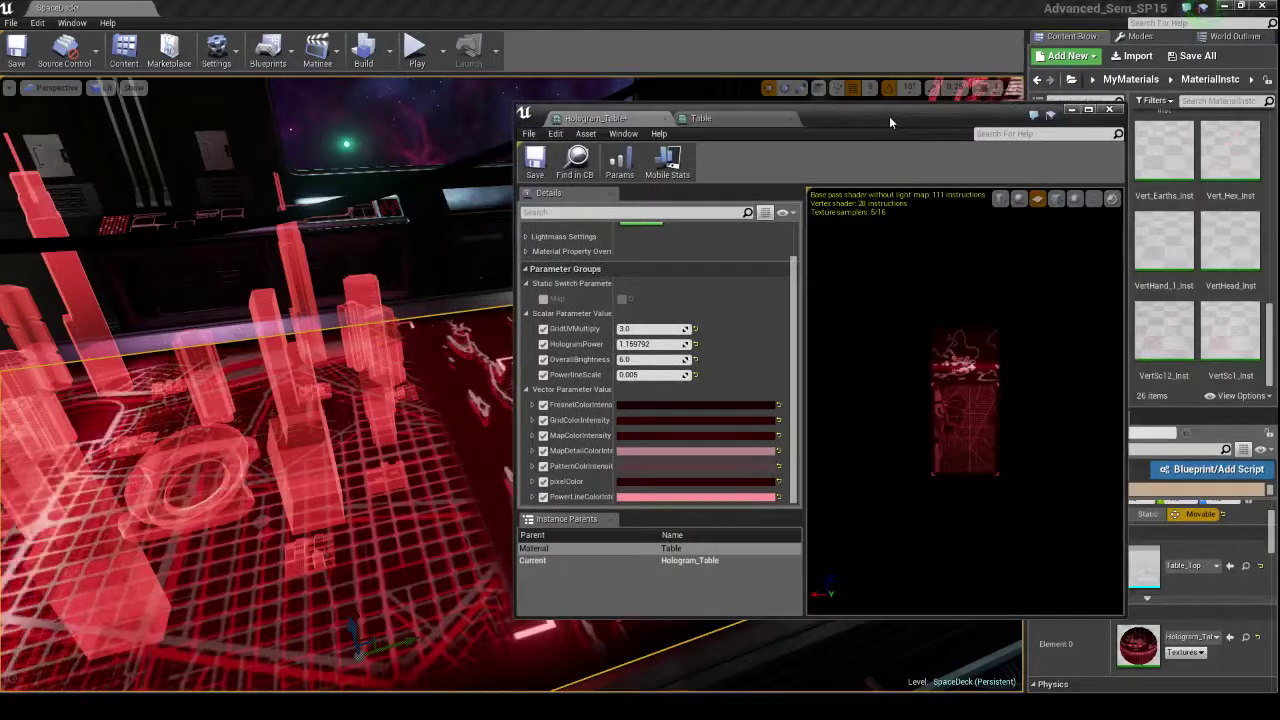
left_click_drag(889, 116, 871, 93)
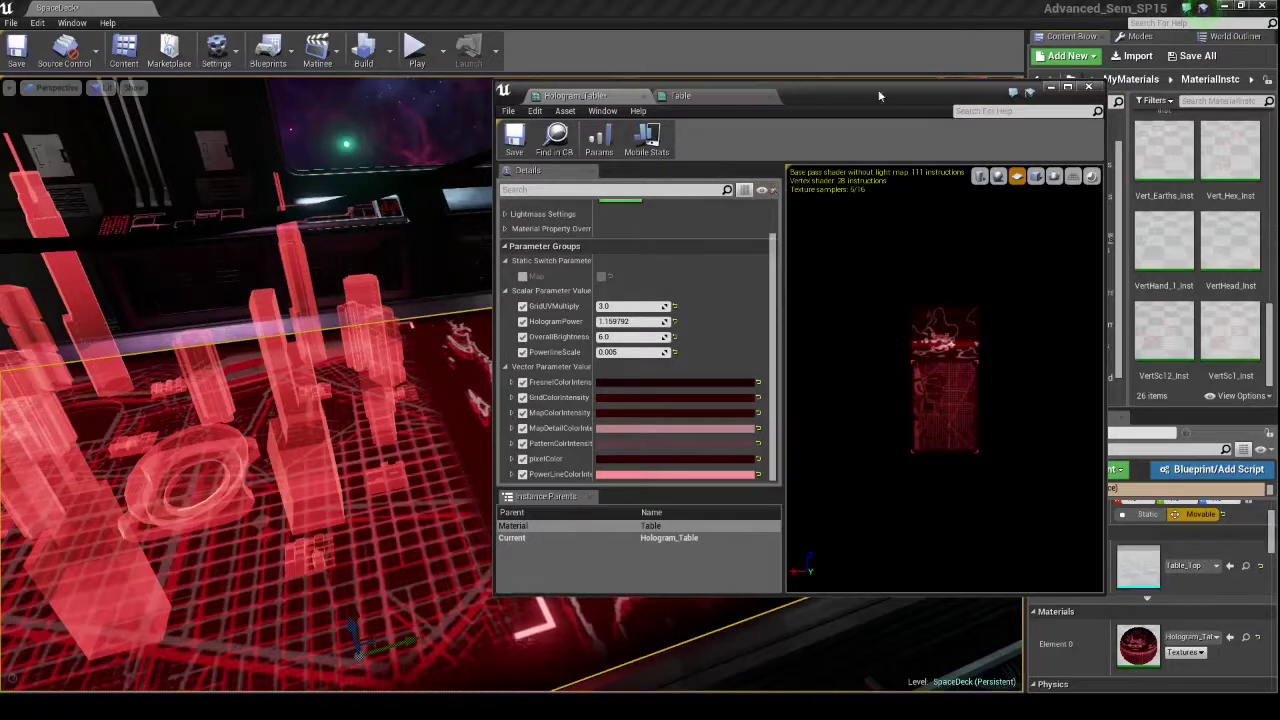
left_click_drag(879, 96, 1062, 98)
right_click_drag(400, 400, 322, 425)
key("d")
left_click_drag(810, 324, 748, 324)
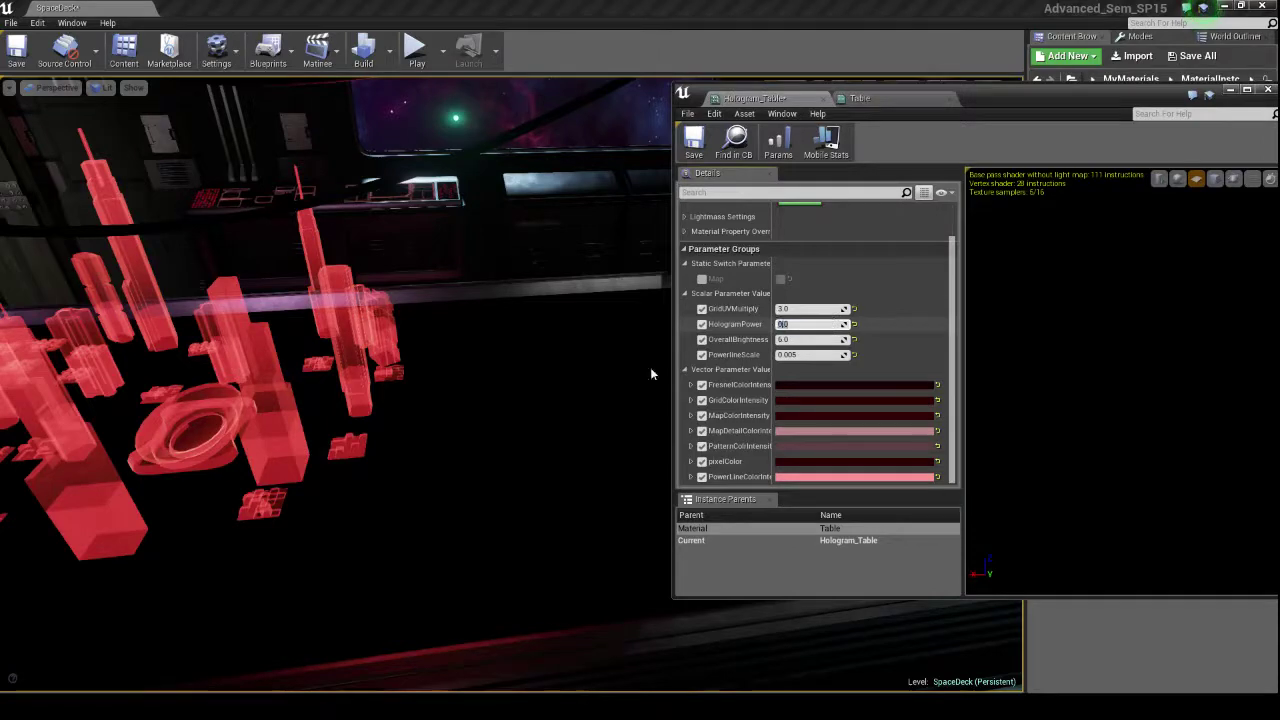
mouse_move(651, 374)
right_mouse_down()
mouse_move(614, 369)
mouse_move(645, 360)
right_mouse_up()
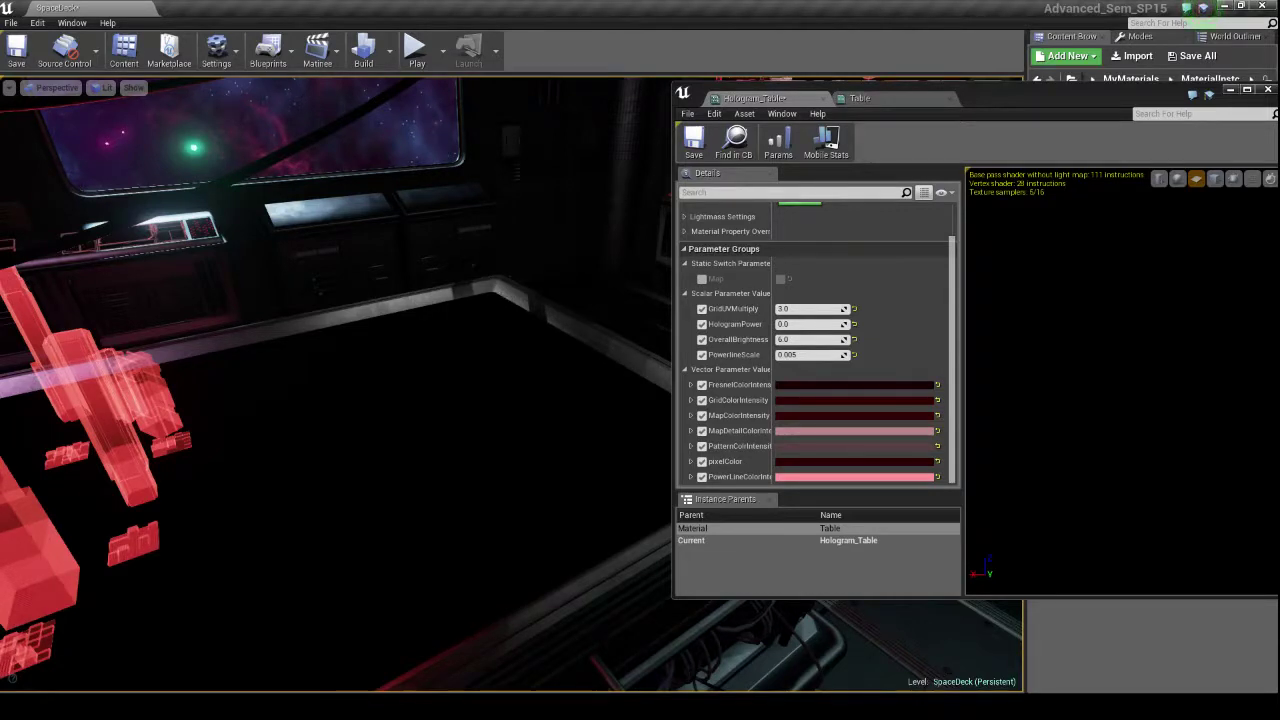
- Scrub HologramPower from below zero upward to show the table's reveal, and set it to 1
left_click(790, 323)
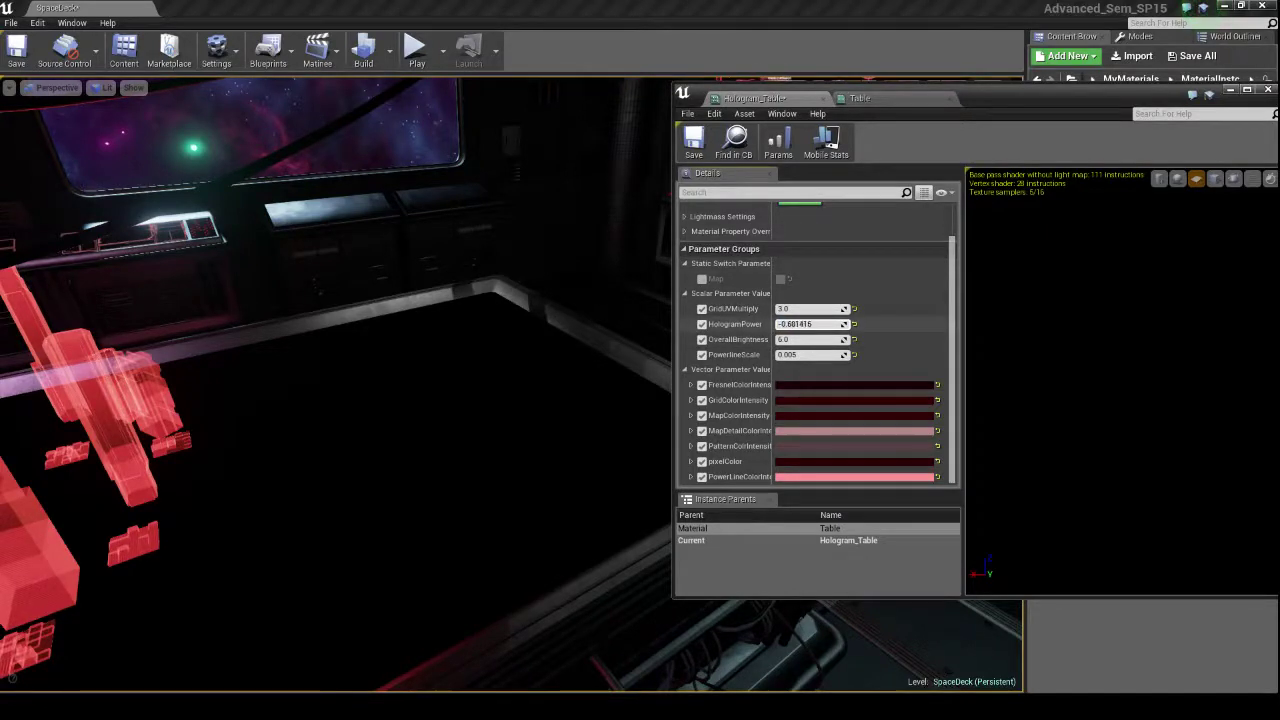
left_click_drag(790, 324, 820, 324)
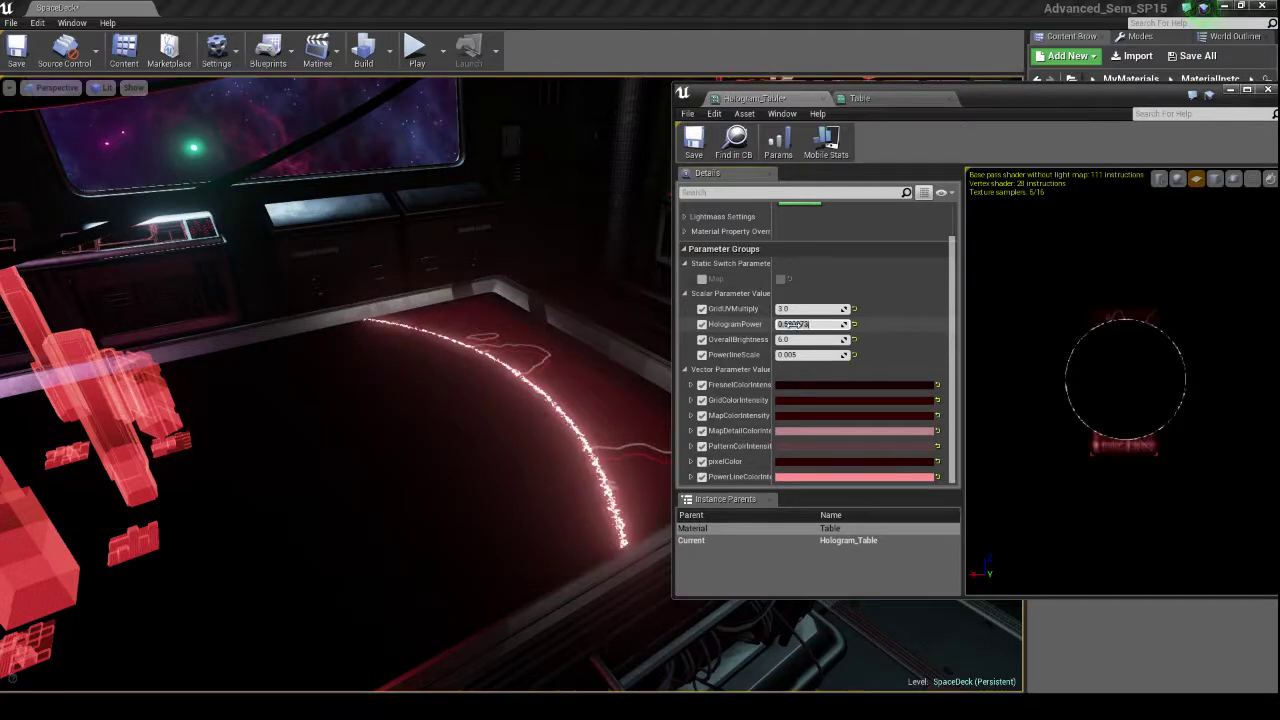
type("1")
key("Return")
- Postpone the pending autosave and raise Hologram_Table's HologramPower to 1.278512
left_click_drag(270, 397, 270, 397)
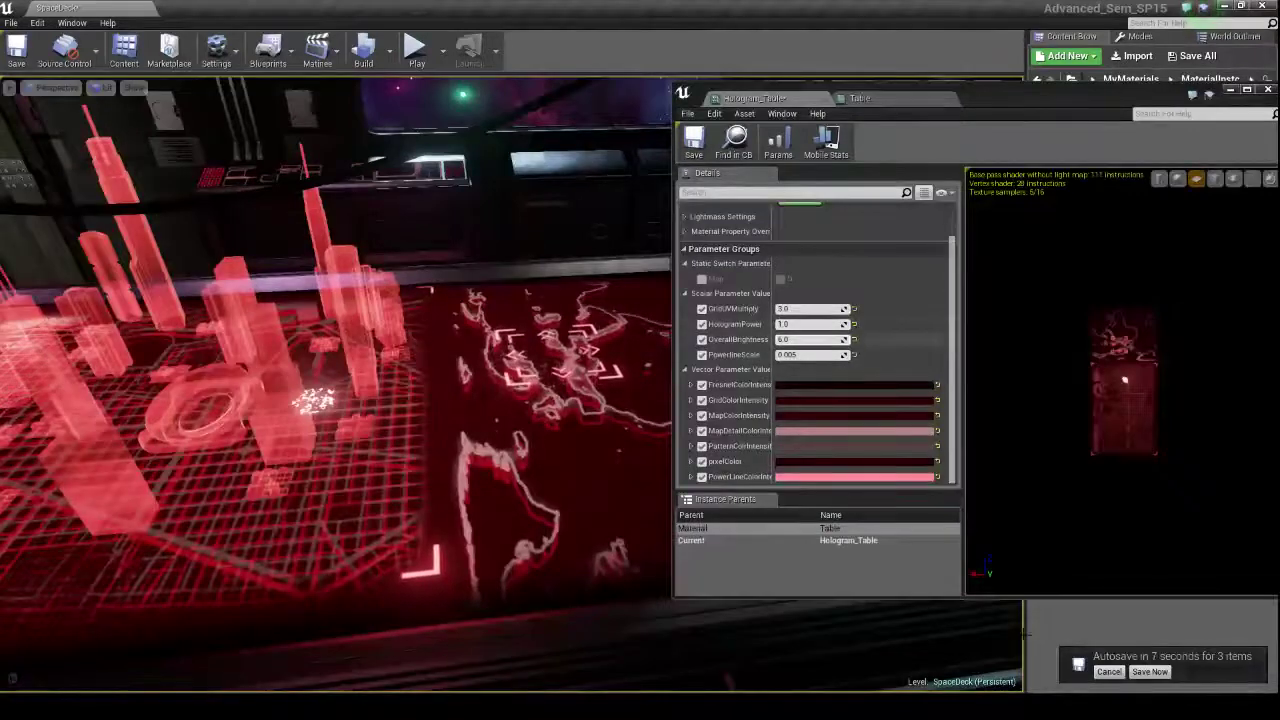
left_click(1108, 671)
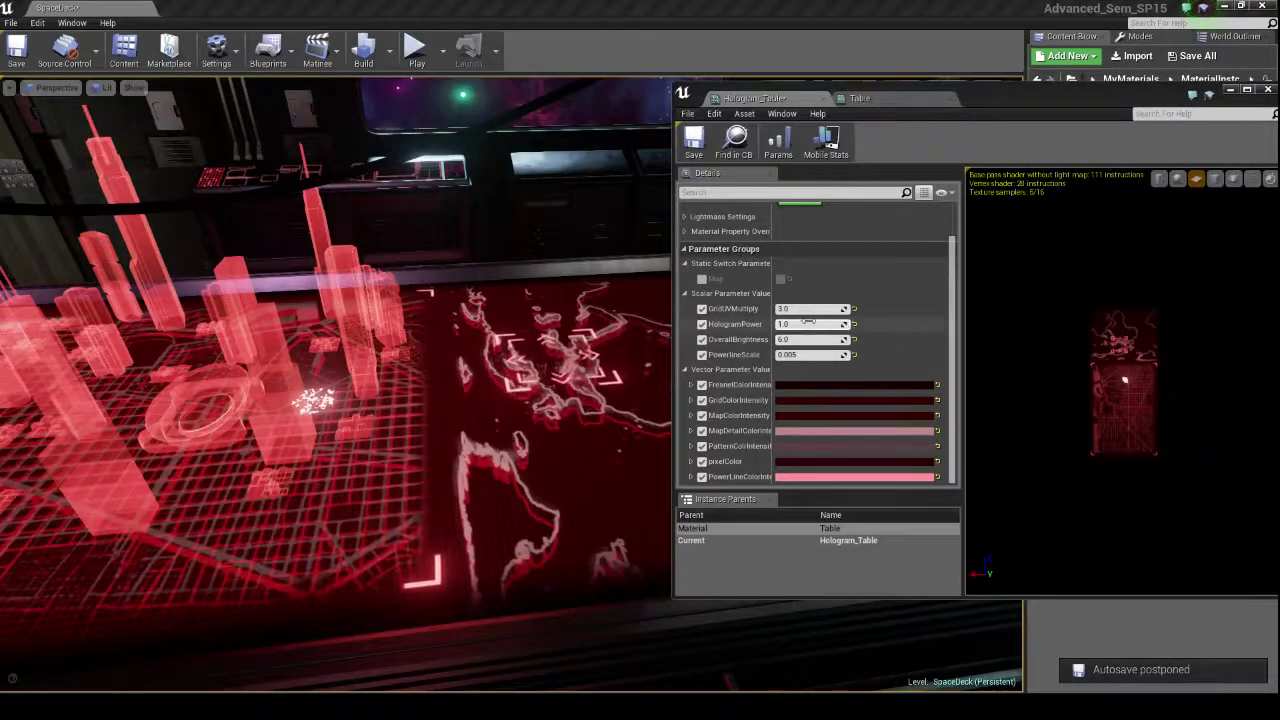
left_click_drag(808, 322, 812, 322)
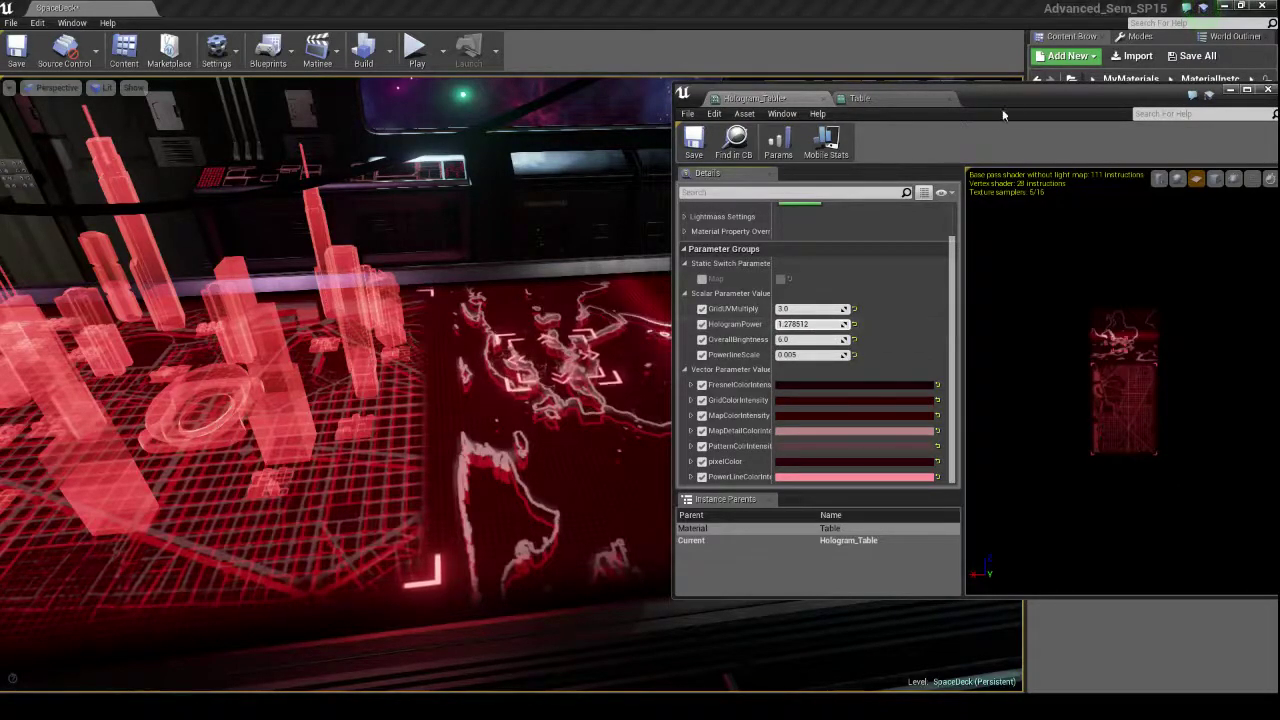
left_click_drag(1003, 115, 950, 122)
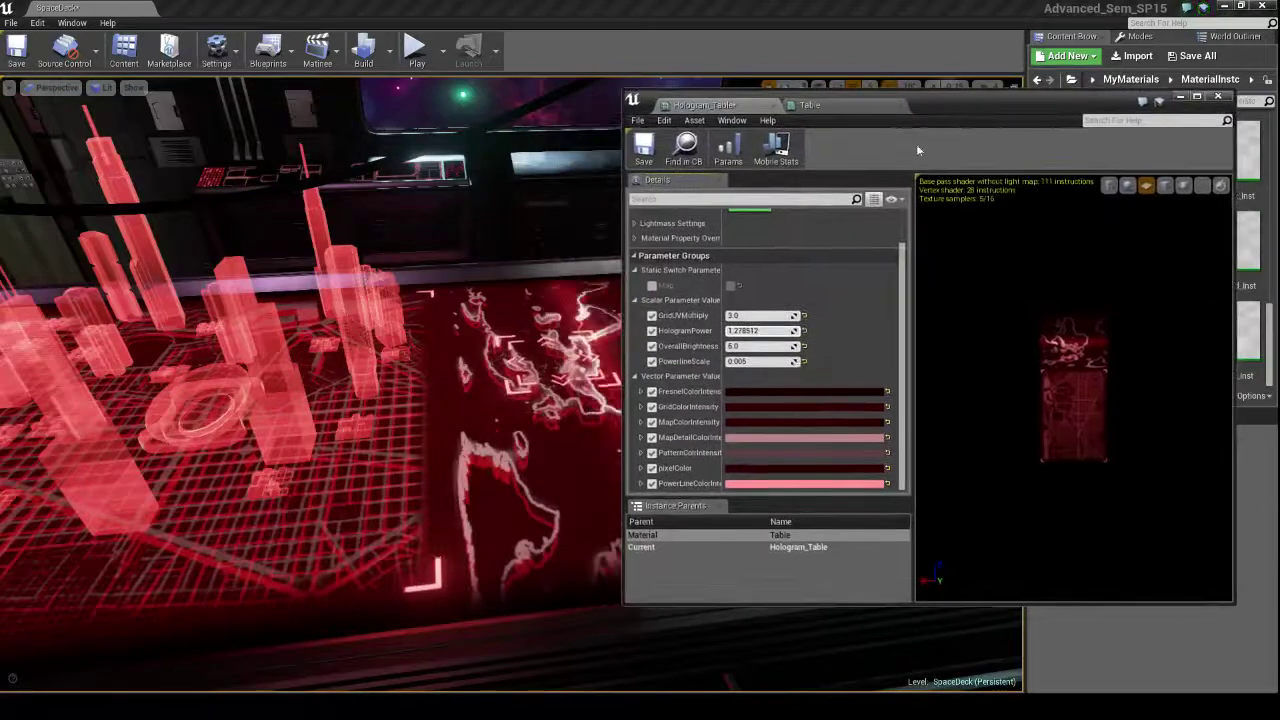
- Bring up the Table material's graph and locate the ALBEDO group's texture sample asset in the Content Browser
right_click_drag(540, 460, 450, 478)
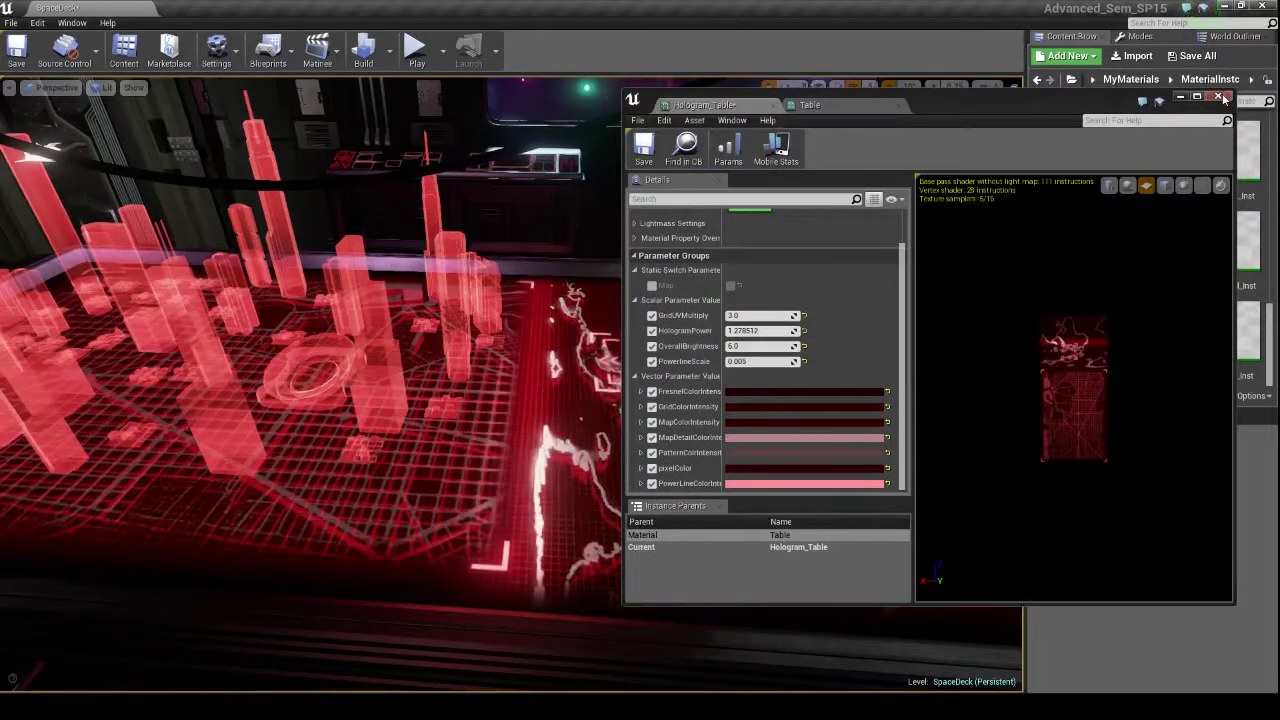
left_click(830, 106)
scroll(966, 311, "down", 7)
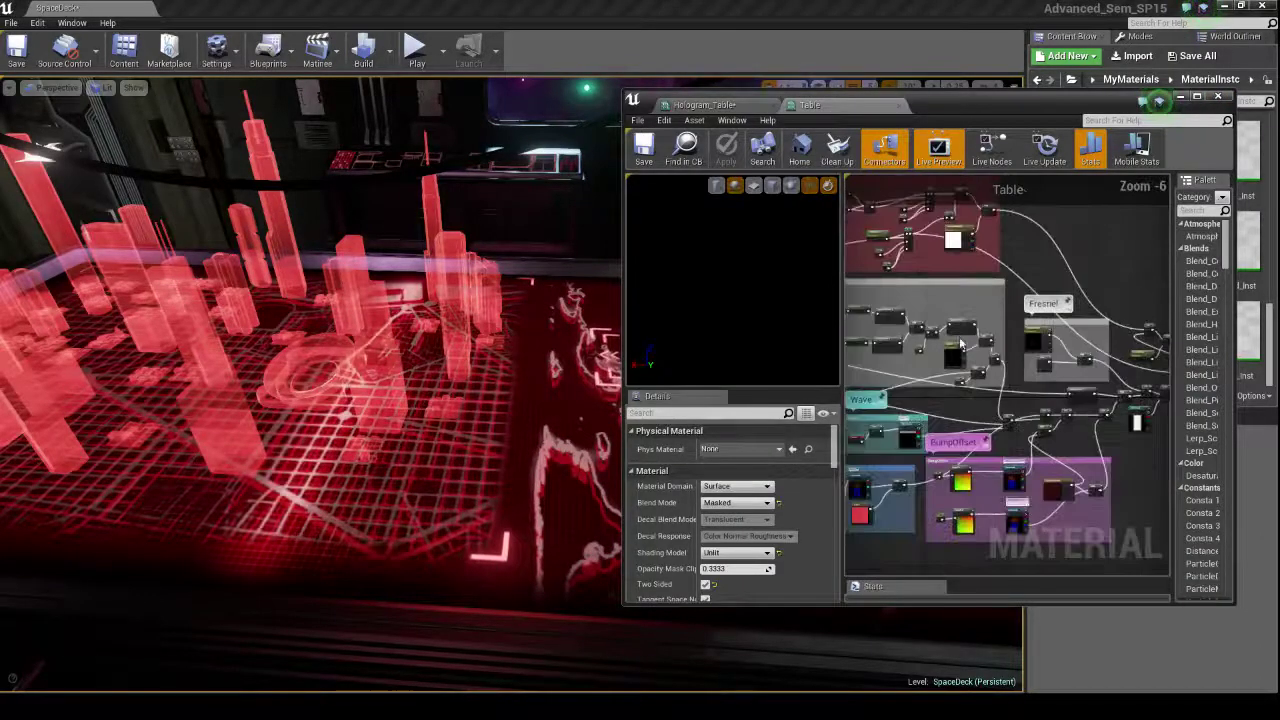
right_click_drag(966, 311, 1015, 317)
right_click_drag(963, 363, 1066, 360)
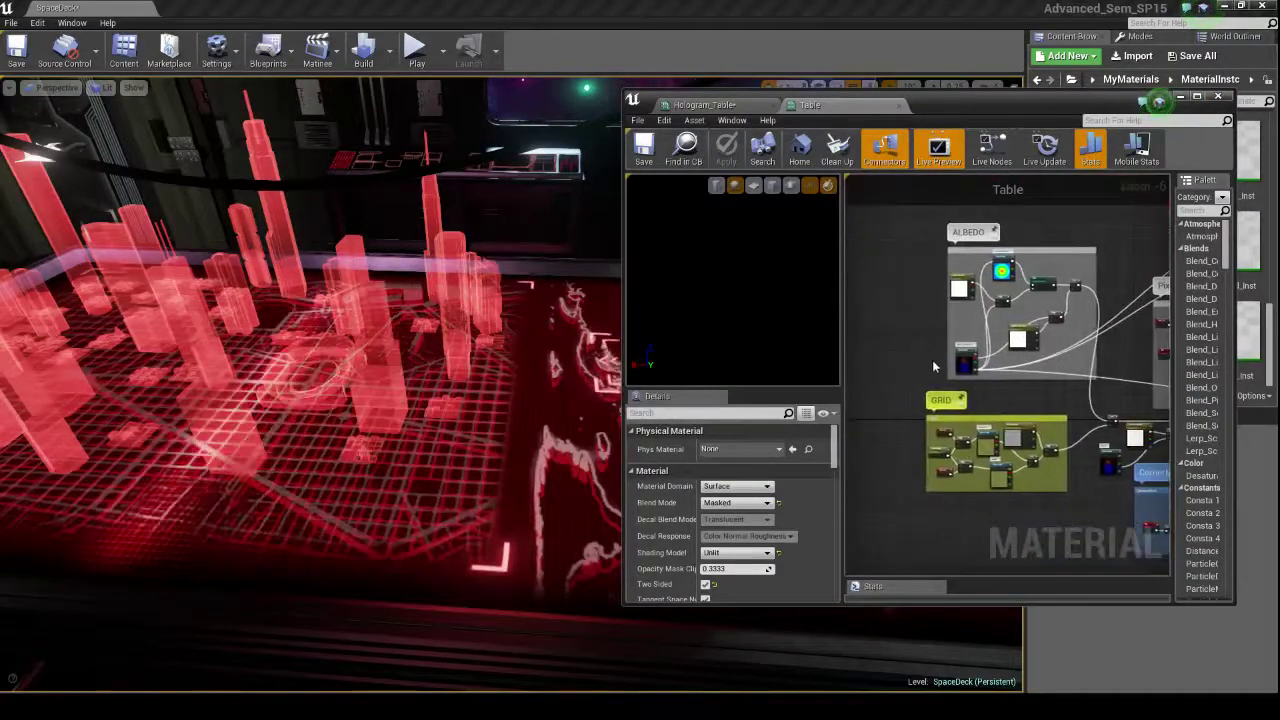
left_click(963, 366)
left_click(808, 545)
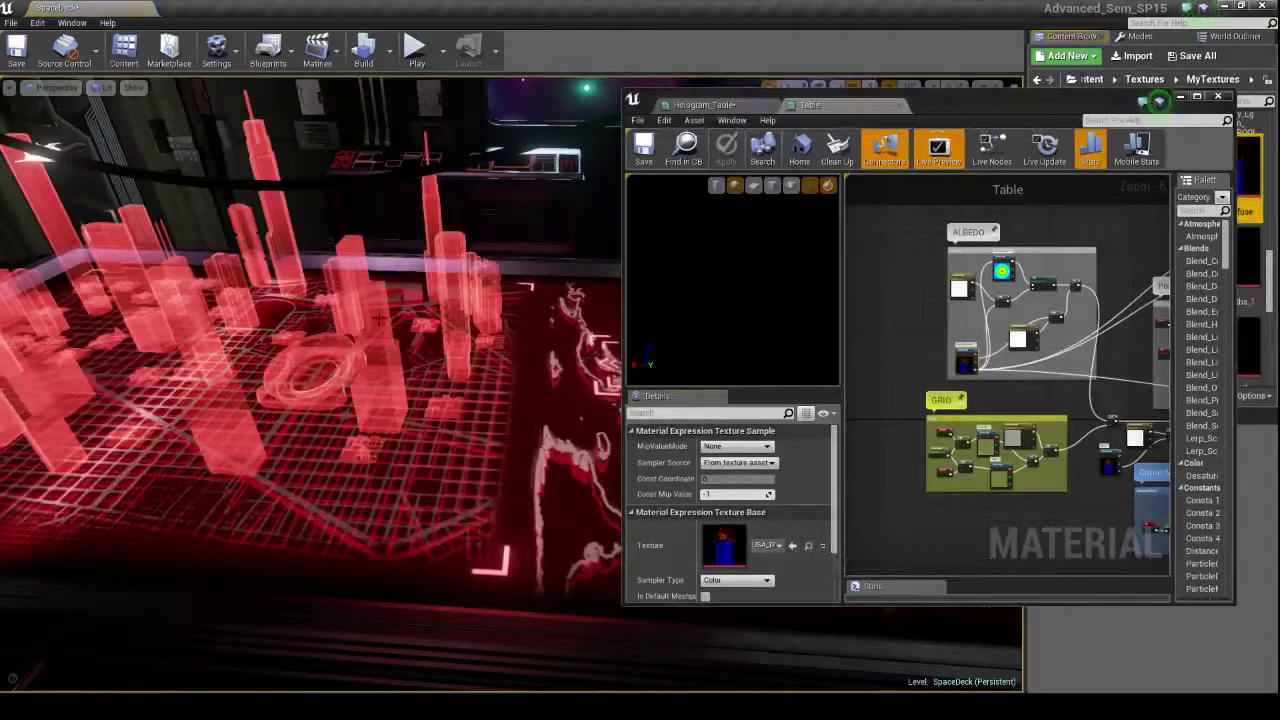
- Open the USA_Diffuse texture for viewing and move the material editor clear of its preview
left_click_drag(992, 104, 802, 110)
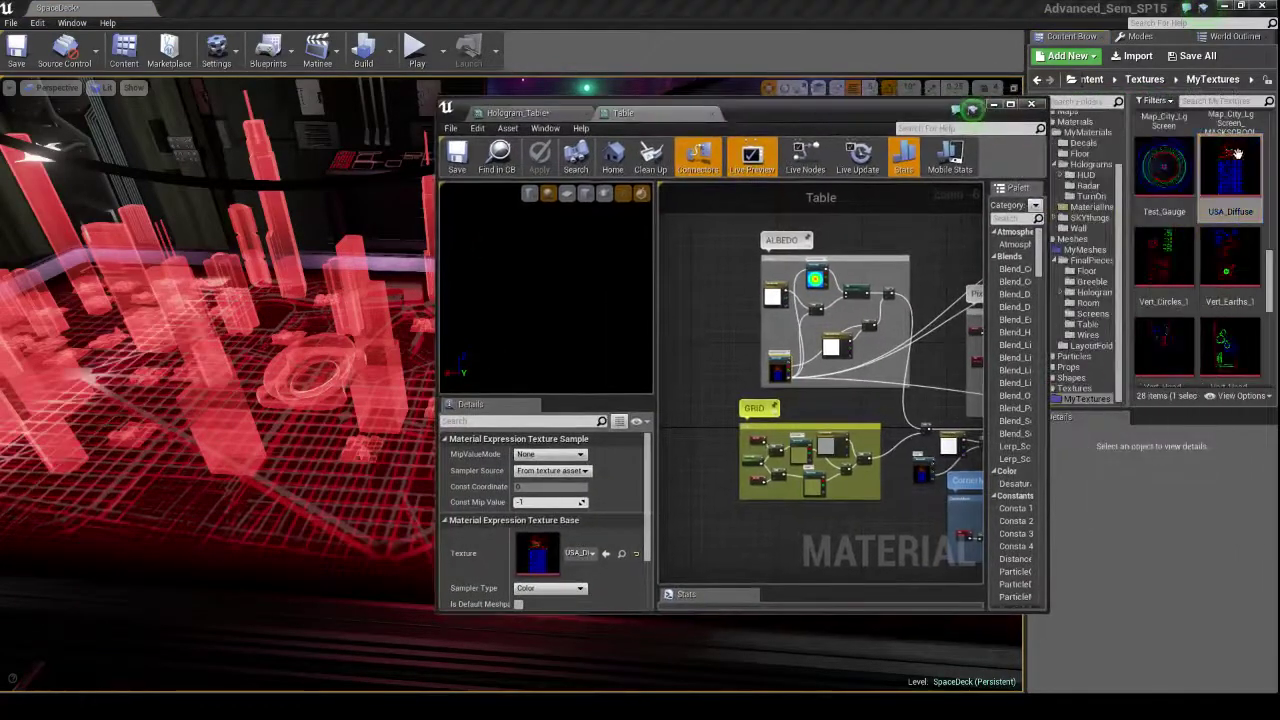
mouse_move(1245, 180)
left_click_drag(1245, 180, 832, 318)
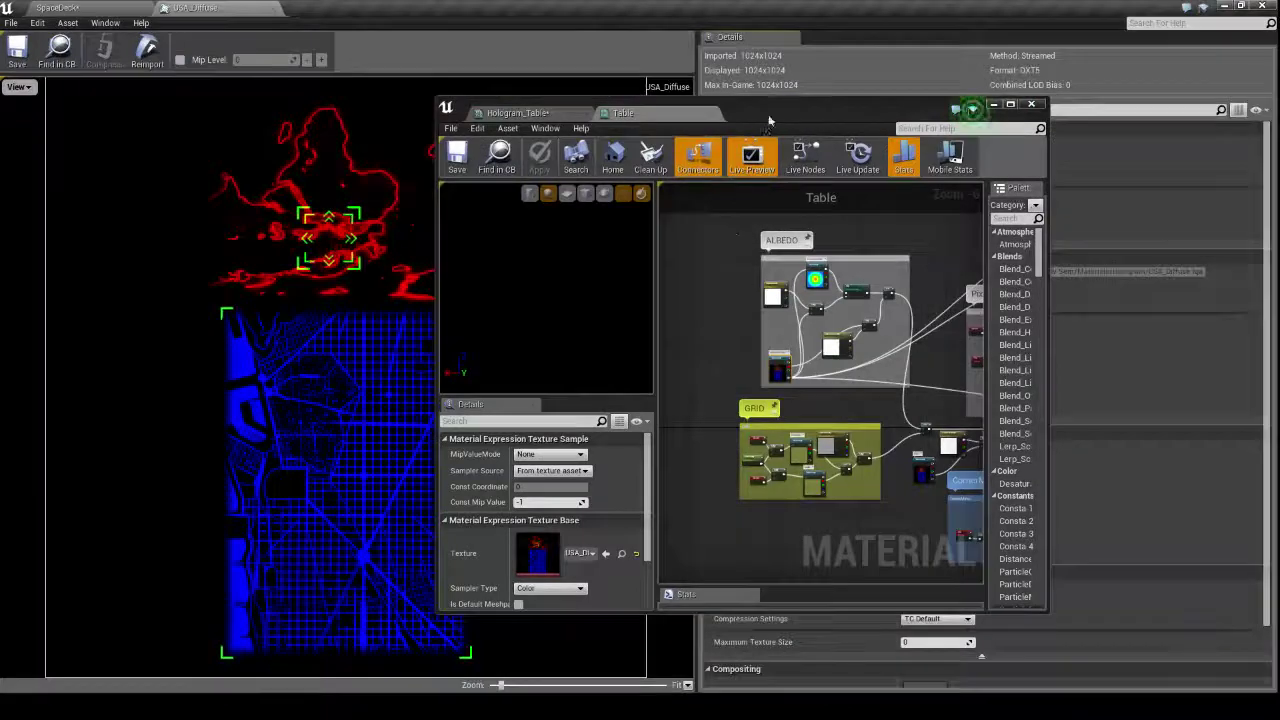
left_click_drag(766, 114, 939, 104)
- Inspect USA_Diffuse's packed channels by hiding red, green and blue one after another, show the alpha channel, and close the texture
left_click(18, 87)
left_click(30, 114)
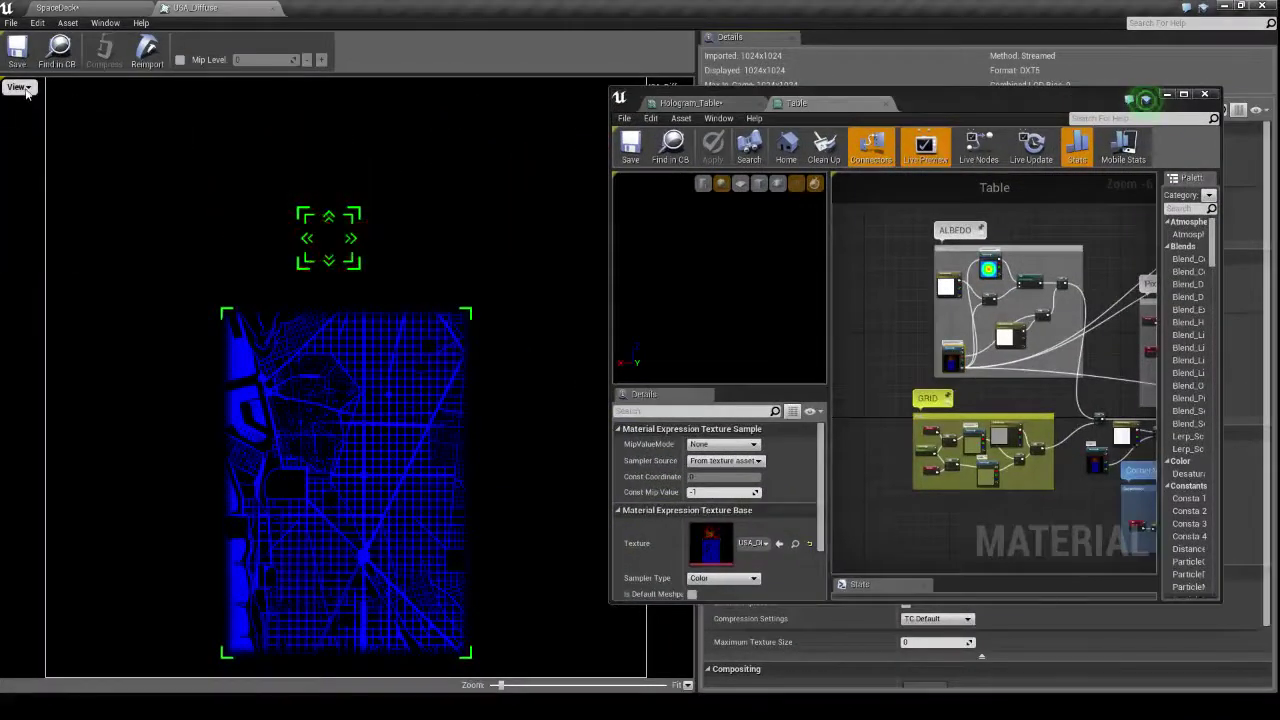
left_click(18, 87)
left_click(32, 128)
left_click(18, 87)
left_click(36, 143)
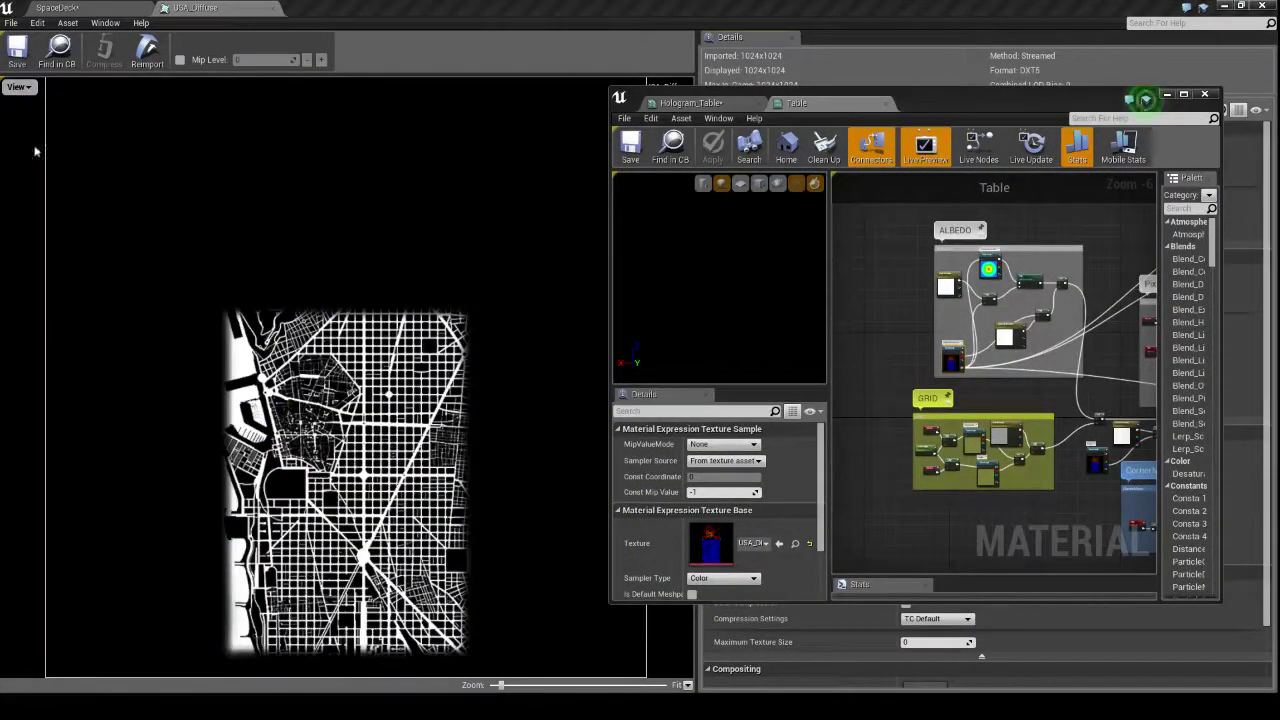
left_click(18, 87)
left_click(39, 157)
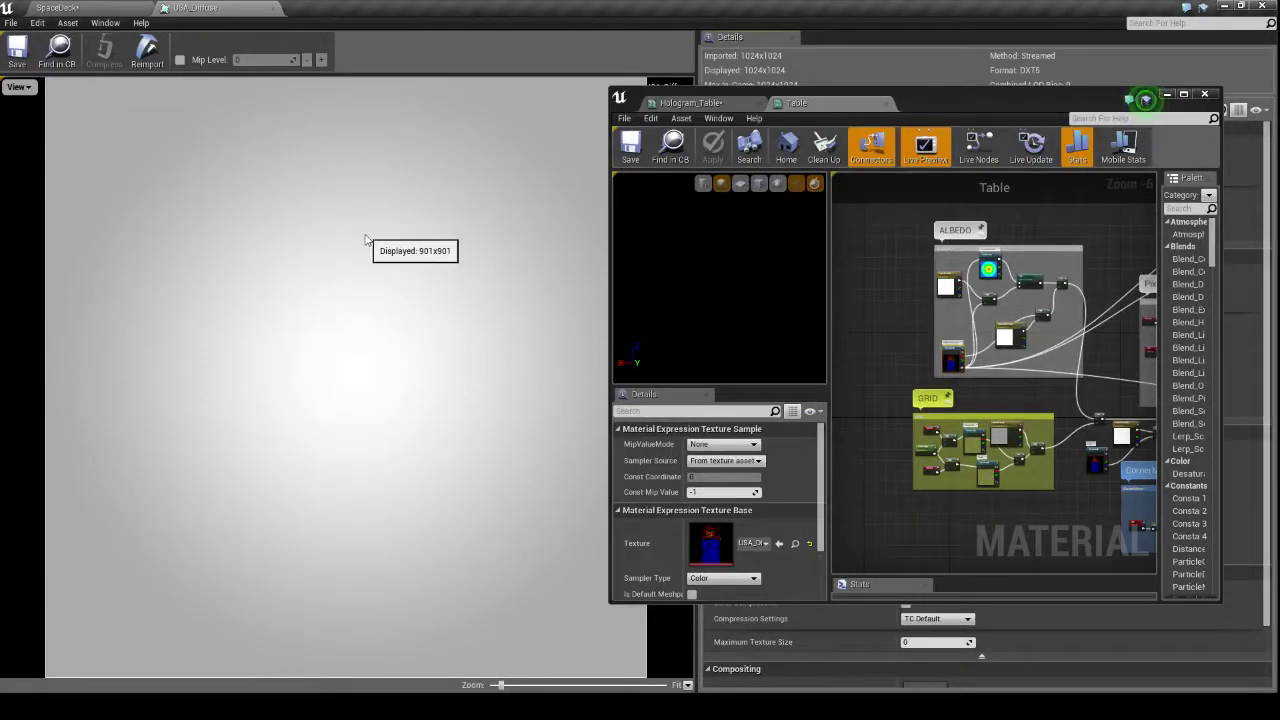
left_click(274, 12)
- Return to the Hologram_Table instance, scrub HologramPower down and up to replay the table's reveal, and leave it at 1.330405
left_click_drag(950, 103, 956, 140)
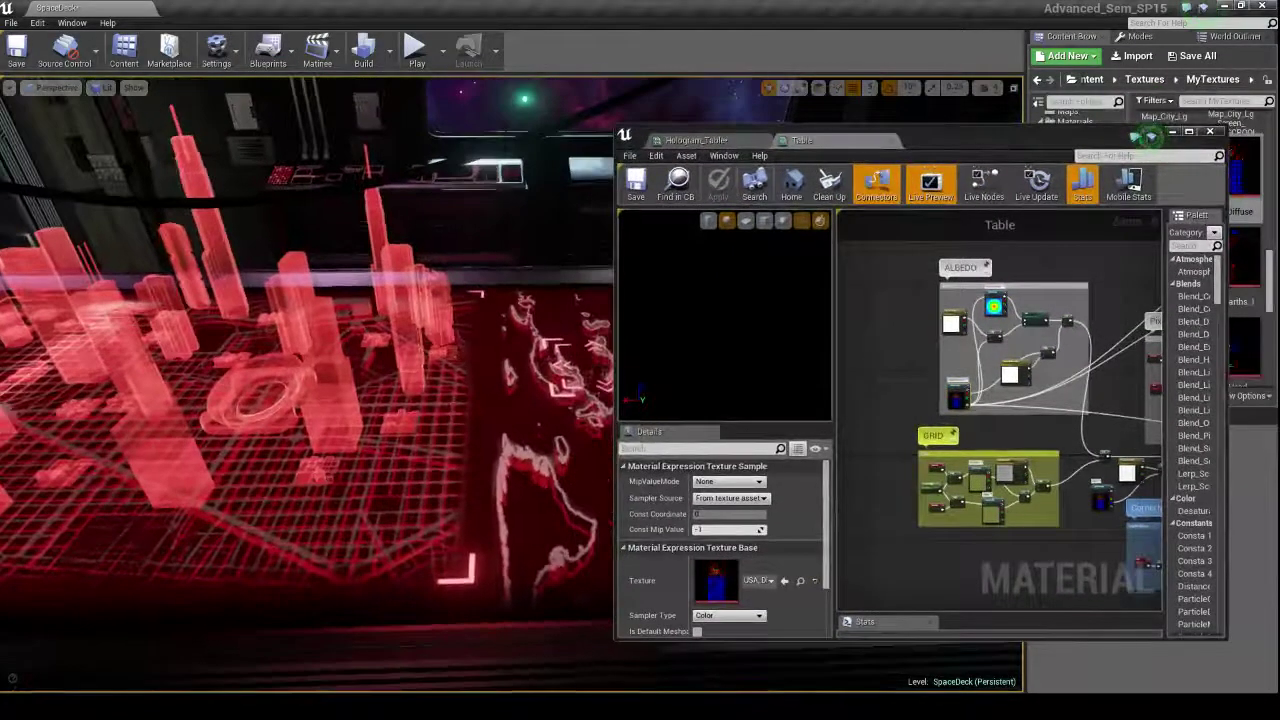
left_click(697, 140)
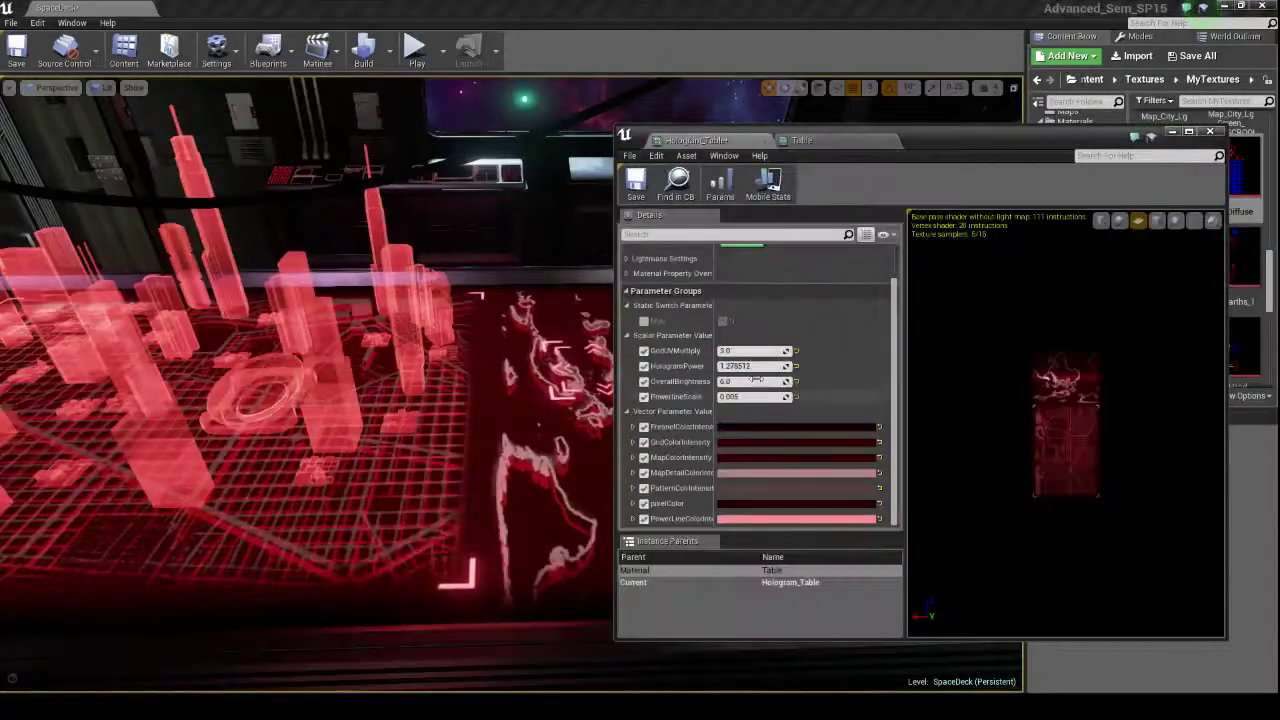
left_click_drag(750, 366, 780, 366)
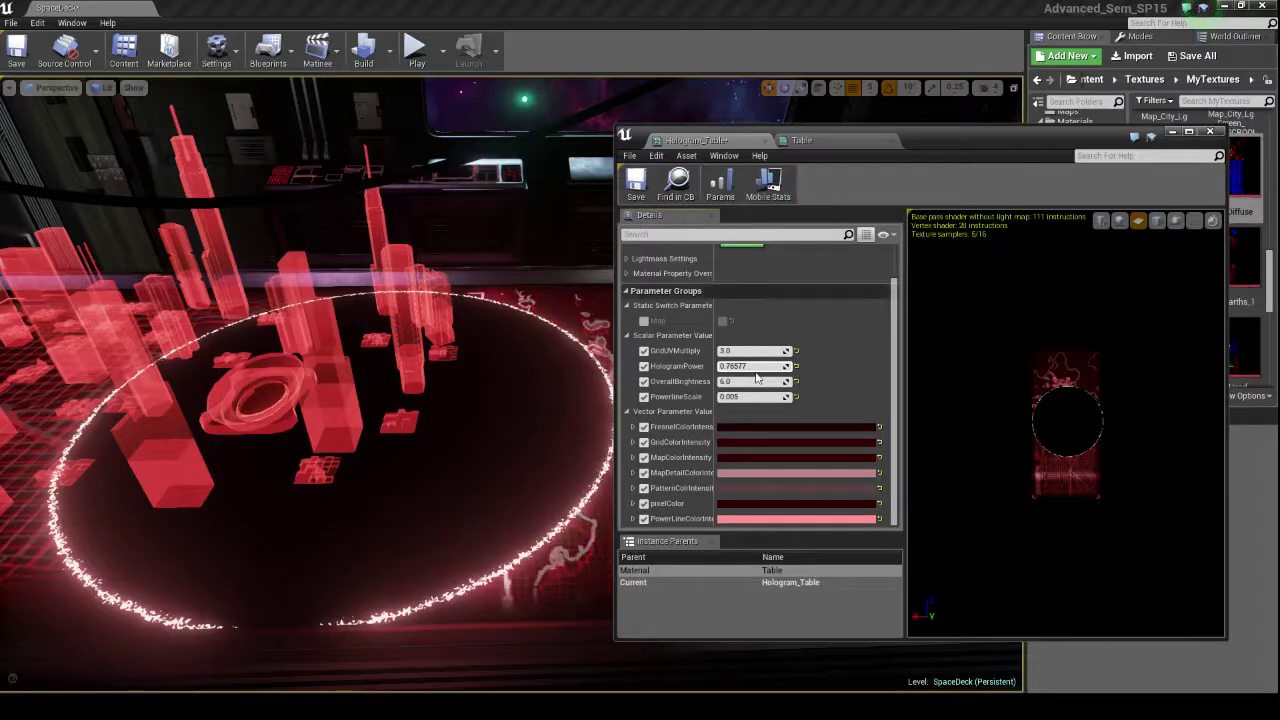
left_click_drag(742, 366, 774, 366)
right_click_drag(306, 384, 228, 384)
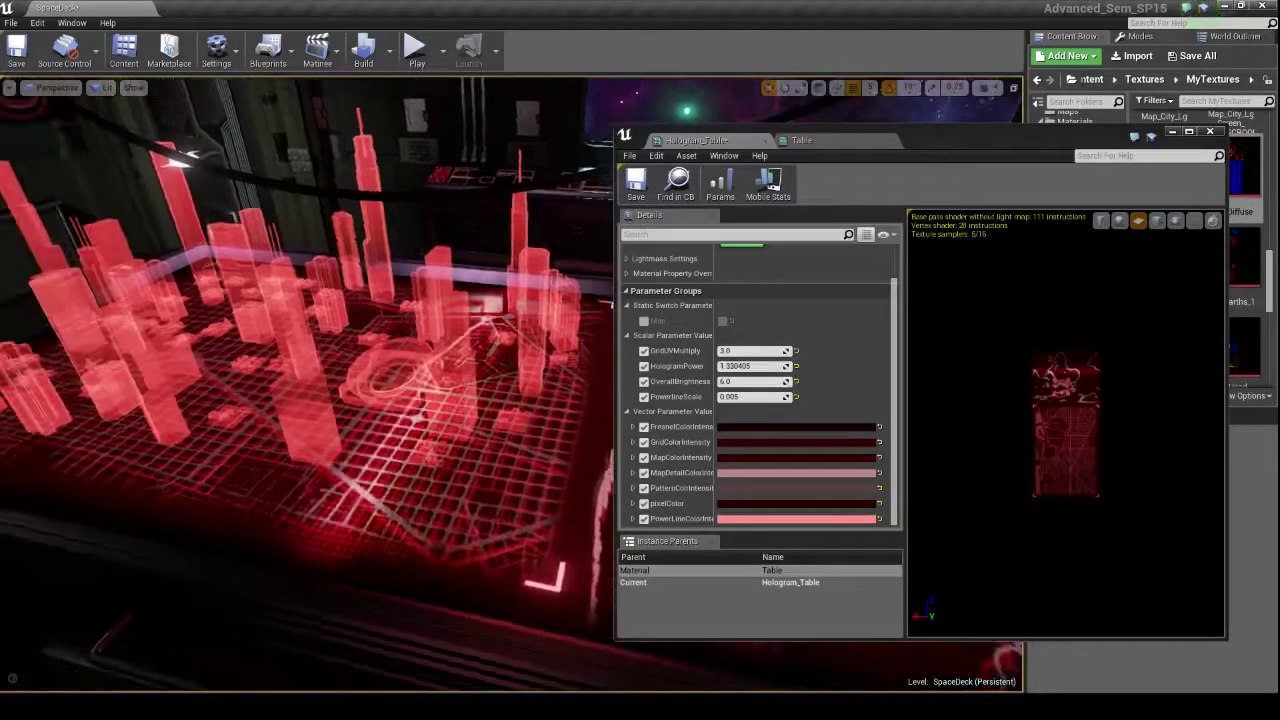